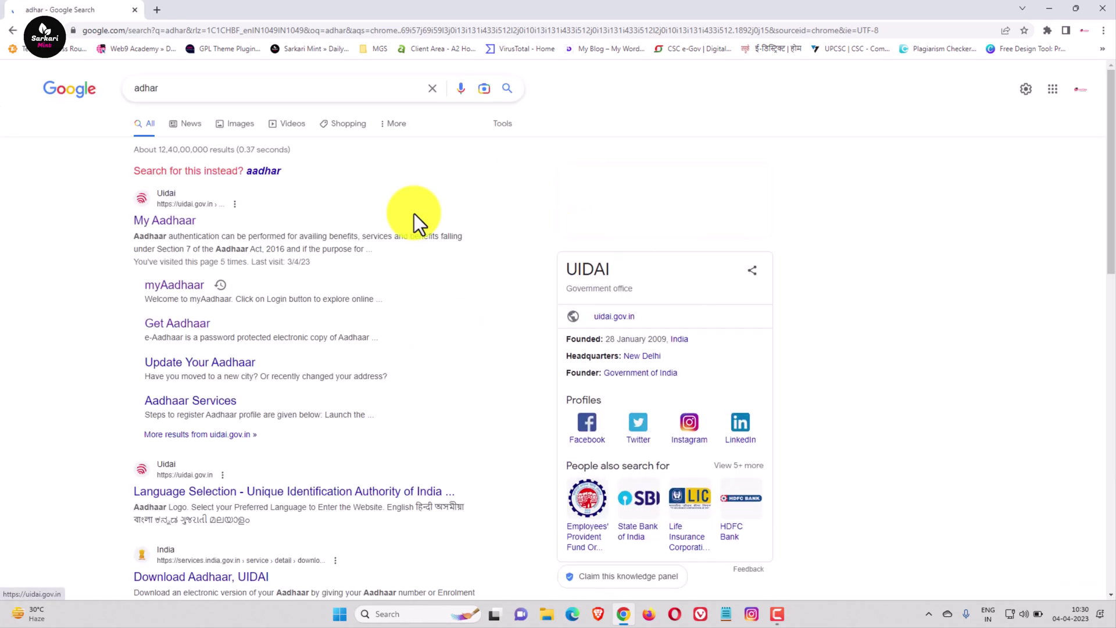
Open the My Aadhaar search result and follow the free online document upload banner to the myAadhaar portal.
{"action": "left_click", "coordinate": [160, 219]}
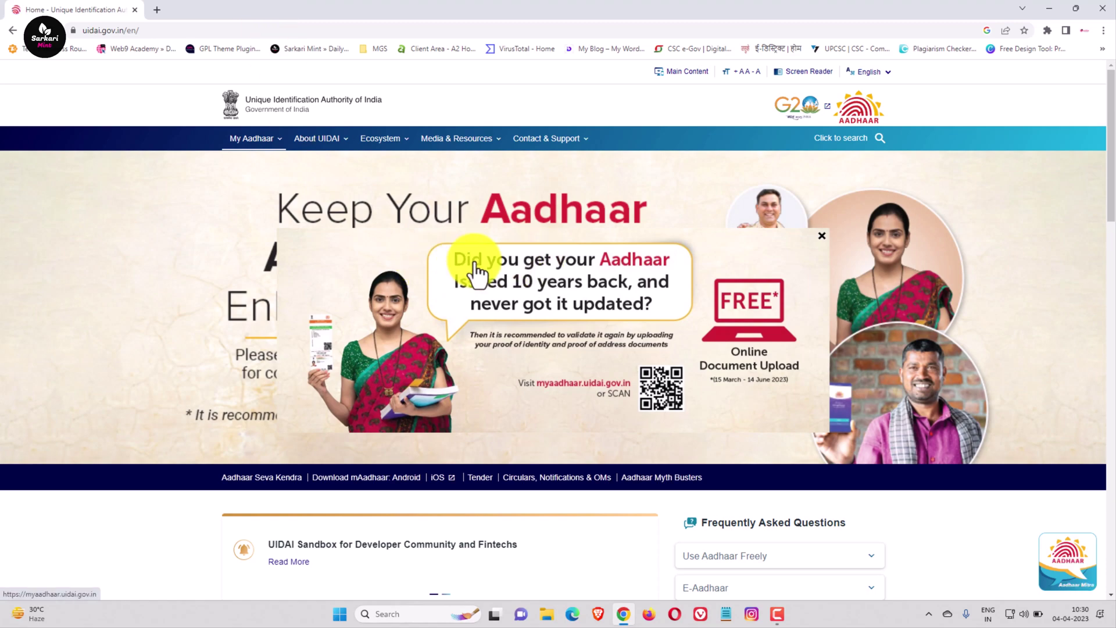
{"action": "left_click", "coordinate": [445, 278]}
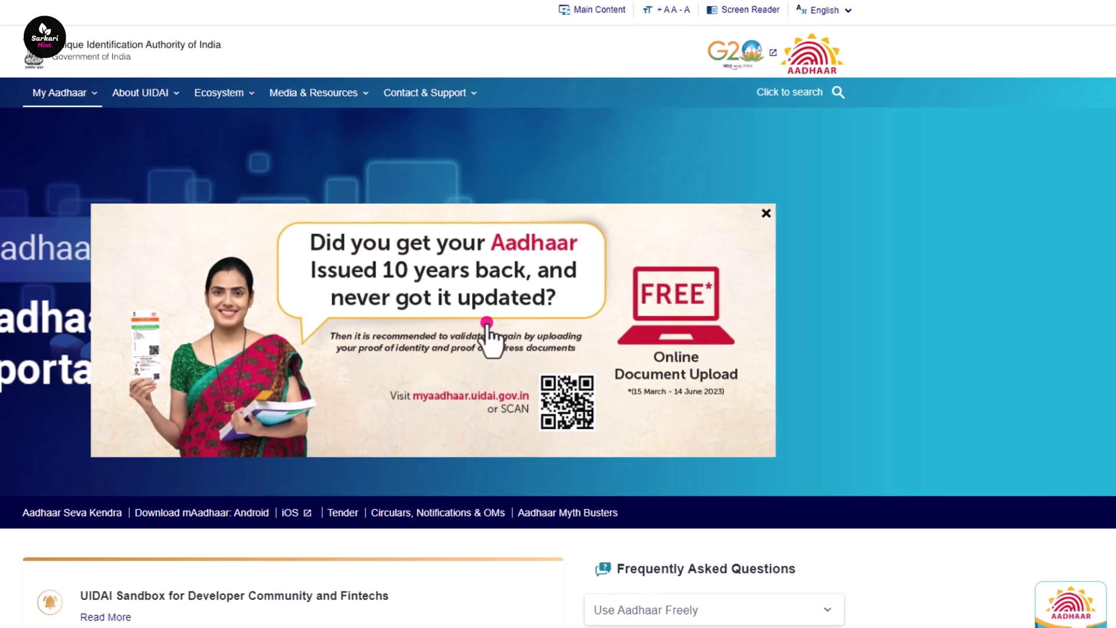
{"action": "left_click", "coordinate": [484, 323]}
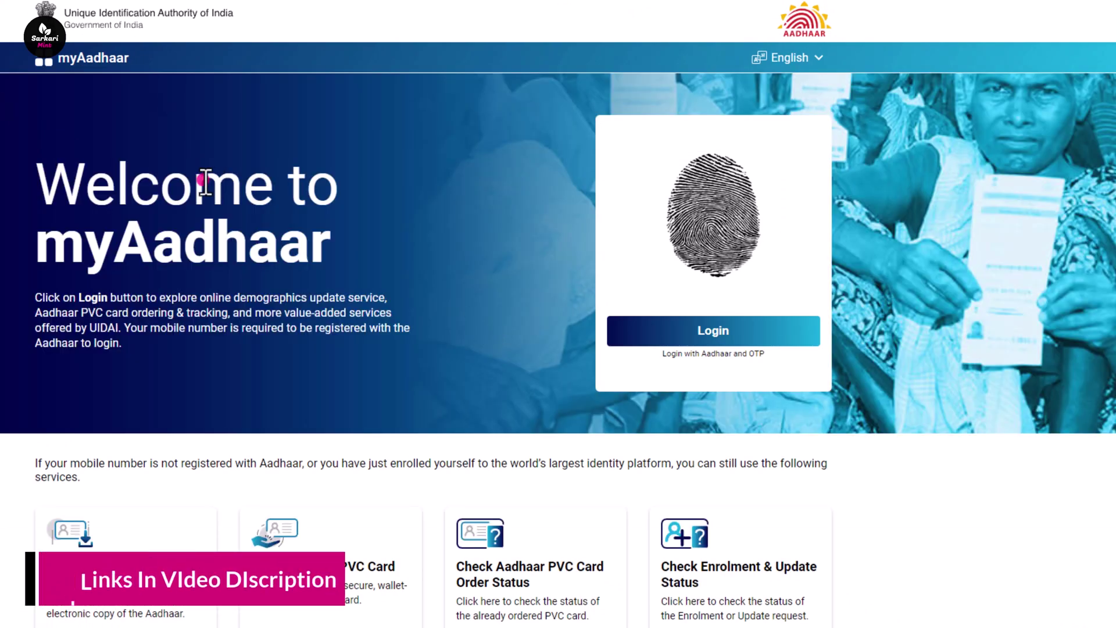
Log in to the myAadhaar portal by filling in the Aadhaar number and captcha, requesting an OTP and entering it.
{"action": "scroll", "coordinate": [920, 417], "scroll_direction": "down", "scroll_amount": 8}
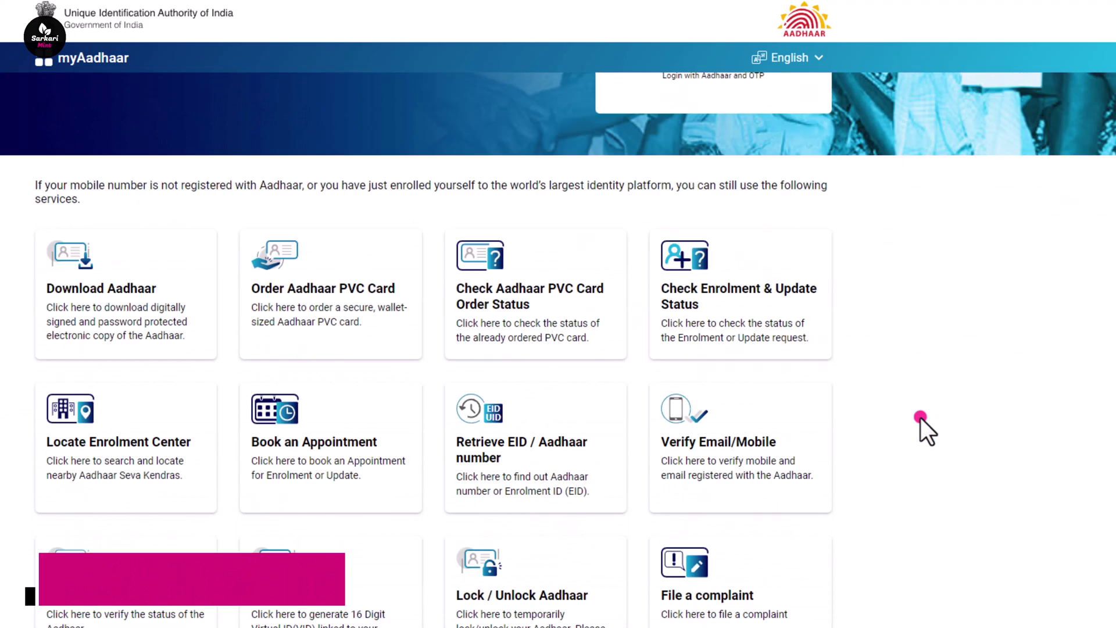
{"action": "scroll", "coordinate": [920, 417], "scroll_direction": "up", "scroll_amount": 8}
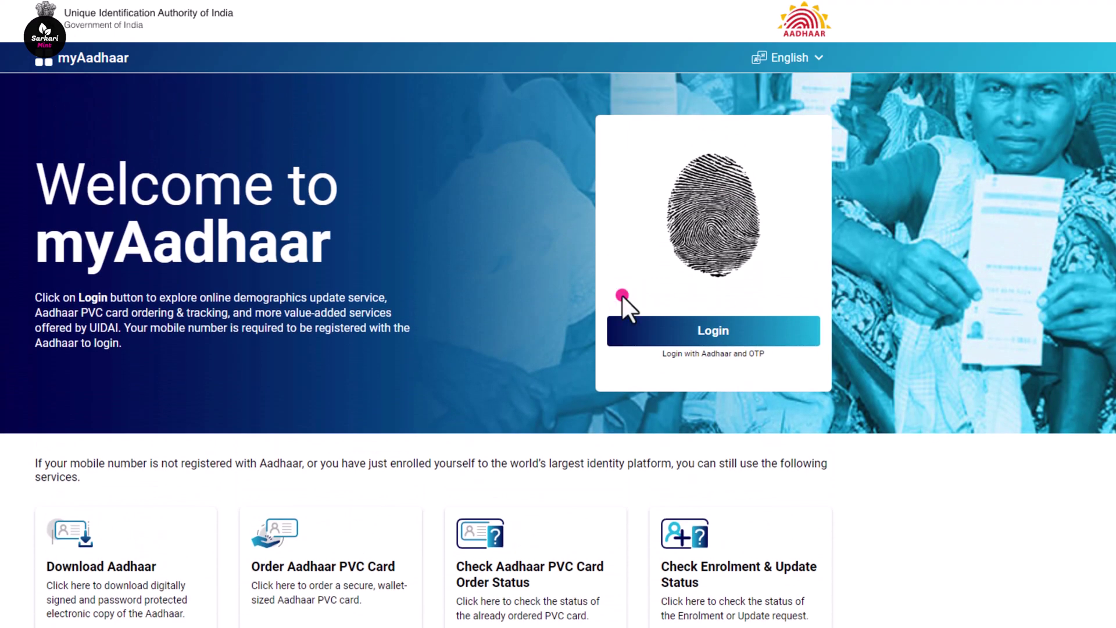
{"action": "left_click", "coordinate": [706, 329]}
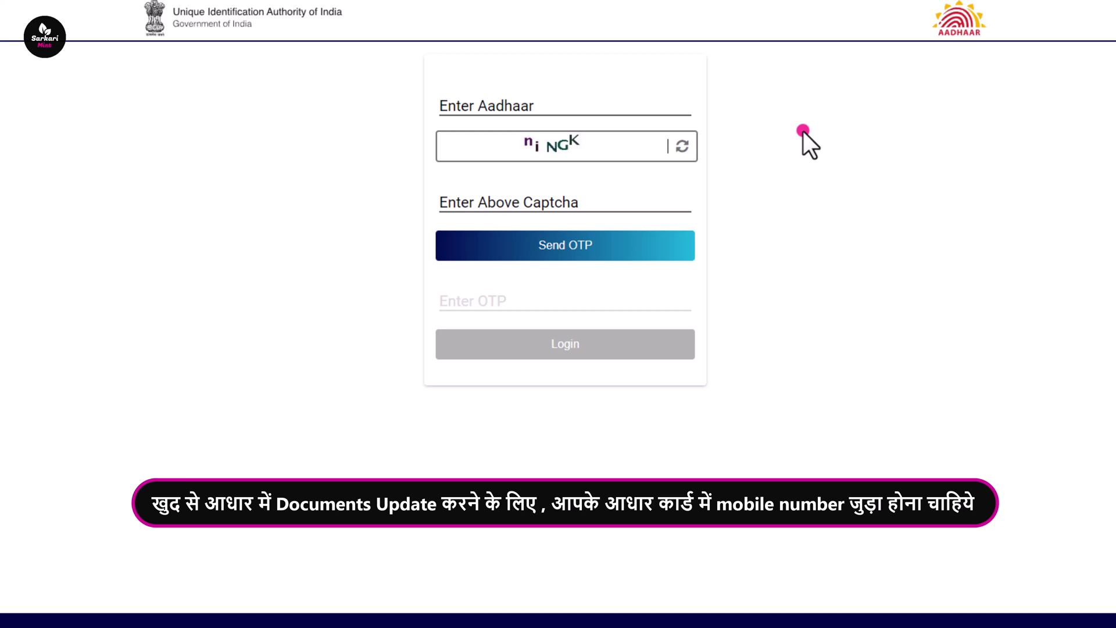
{"action": "left_click", "coordinate": [538, 107]}
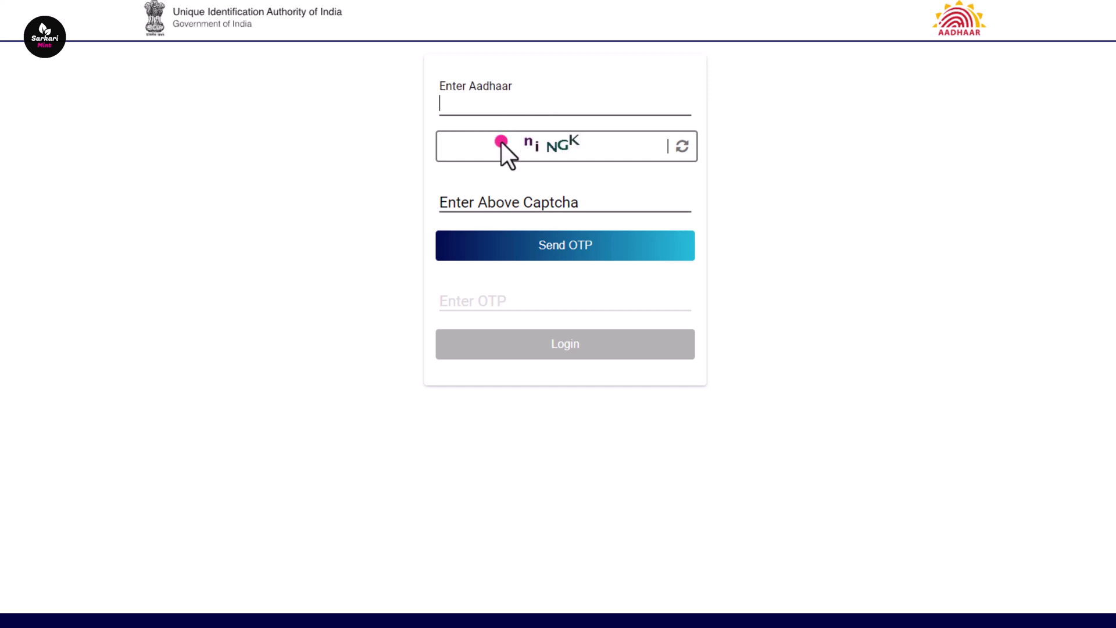
{"action": "left_click", "coordinate": [543, 203]}
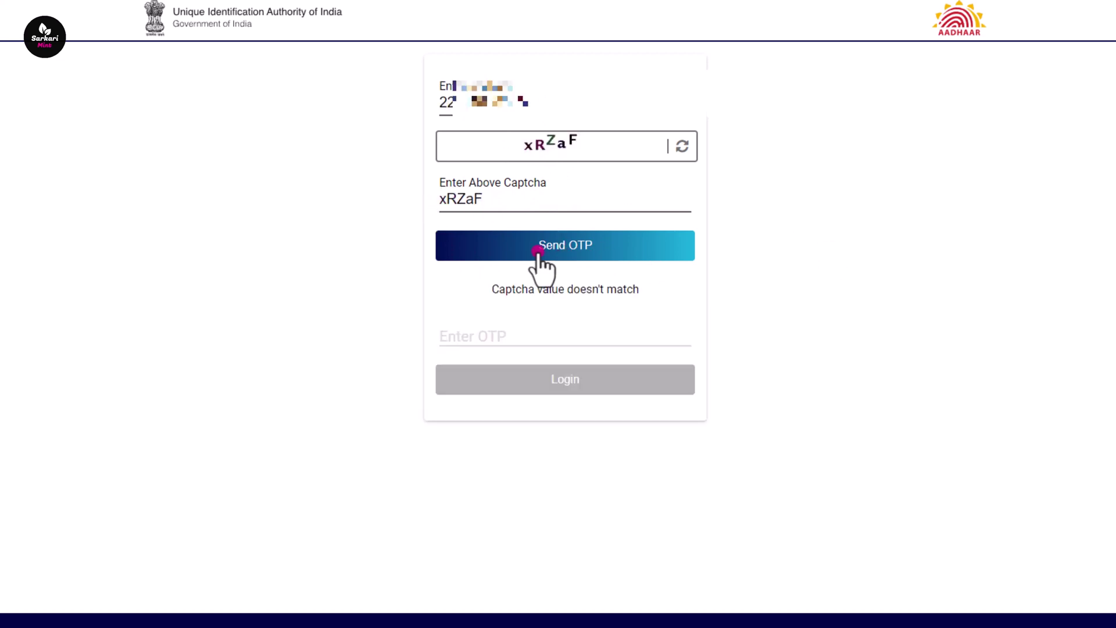
{"action": "left_click", "coordinate": [557, 249]}
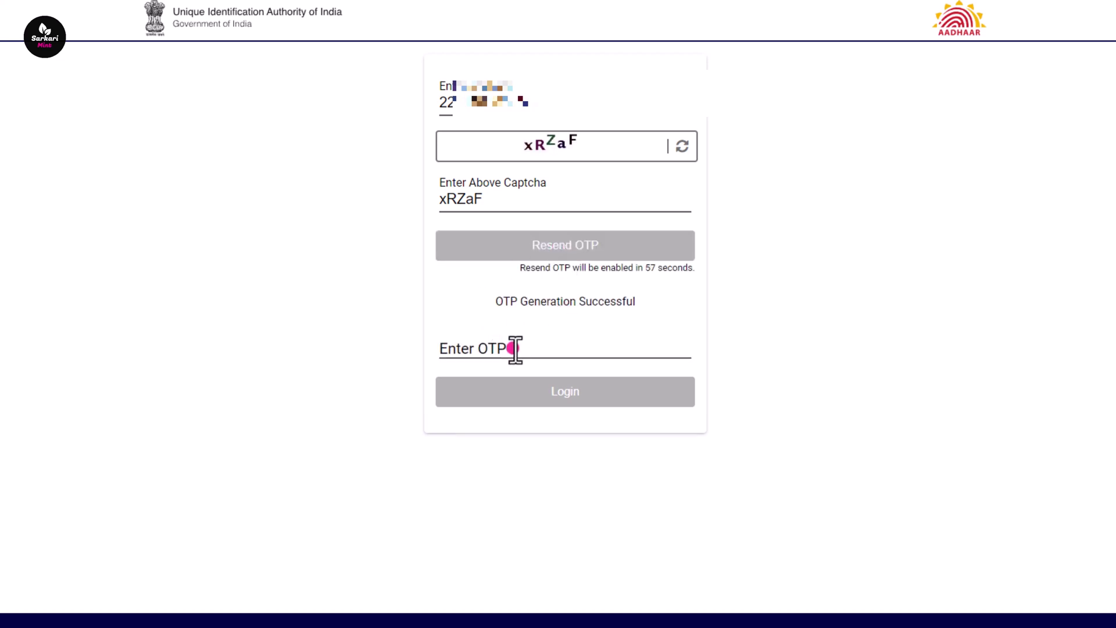
{"action": "left_click", "coordinate": [515, 349]}
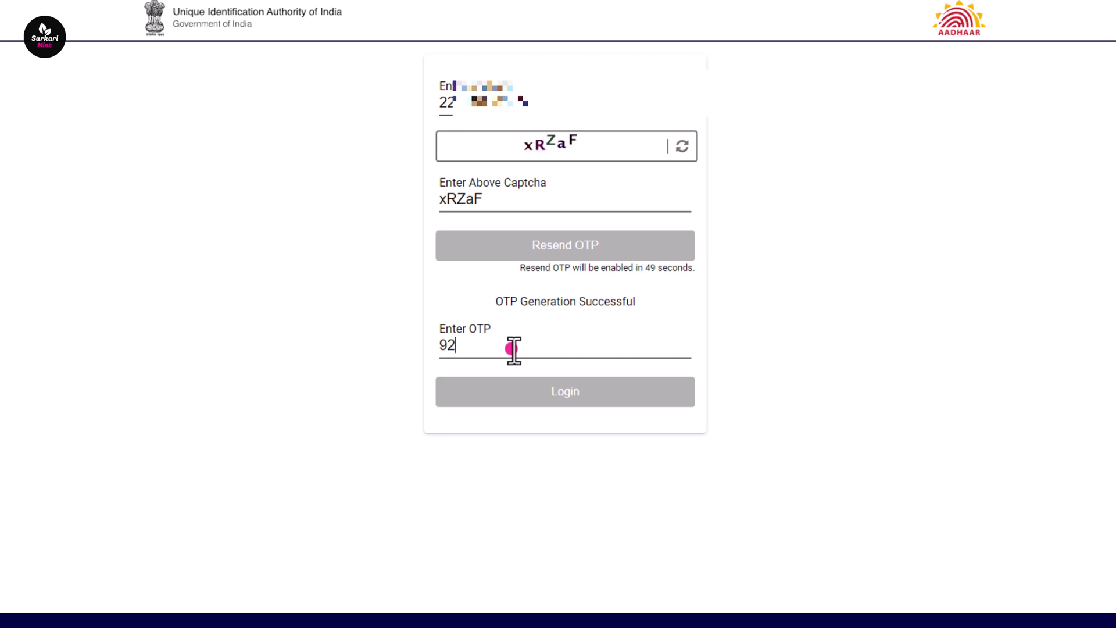
{"action": "type", "text": "5"}
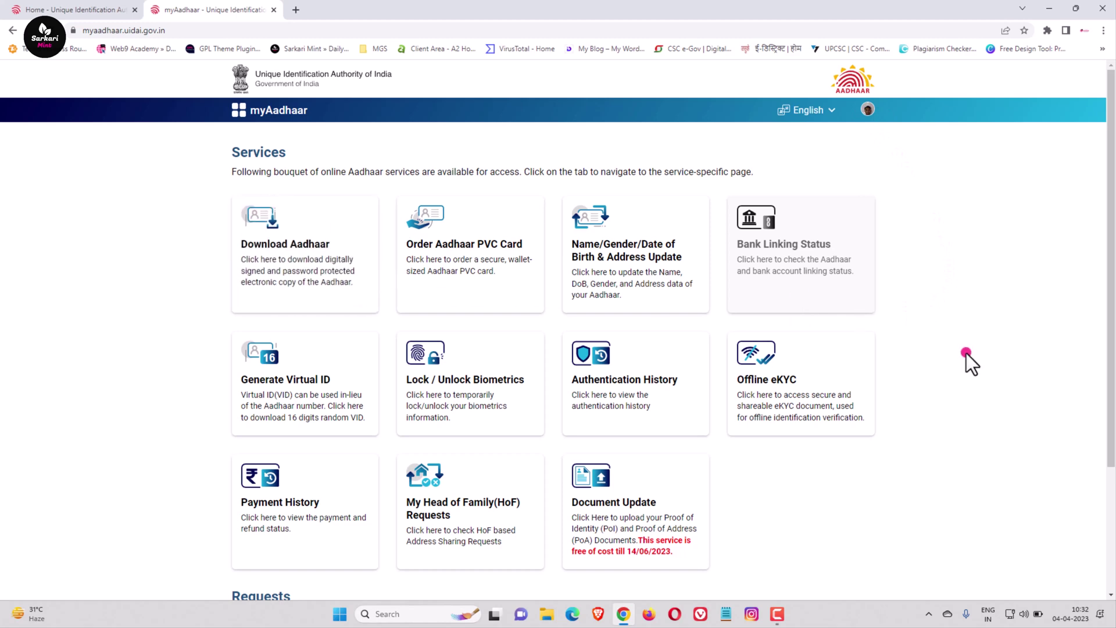
Open the Document Update service and review its objective and the free-of-cost deadline.
{"action": "scroll", "coordinate": [967, 363], "scroll_direction": "down", "scroll_amount": 1}
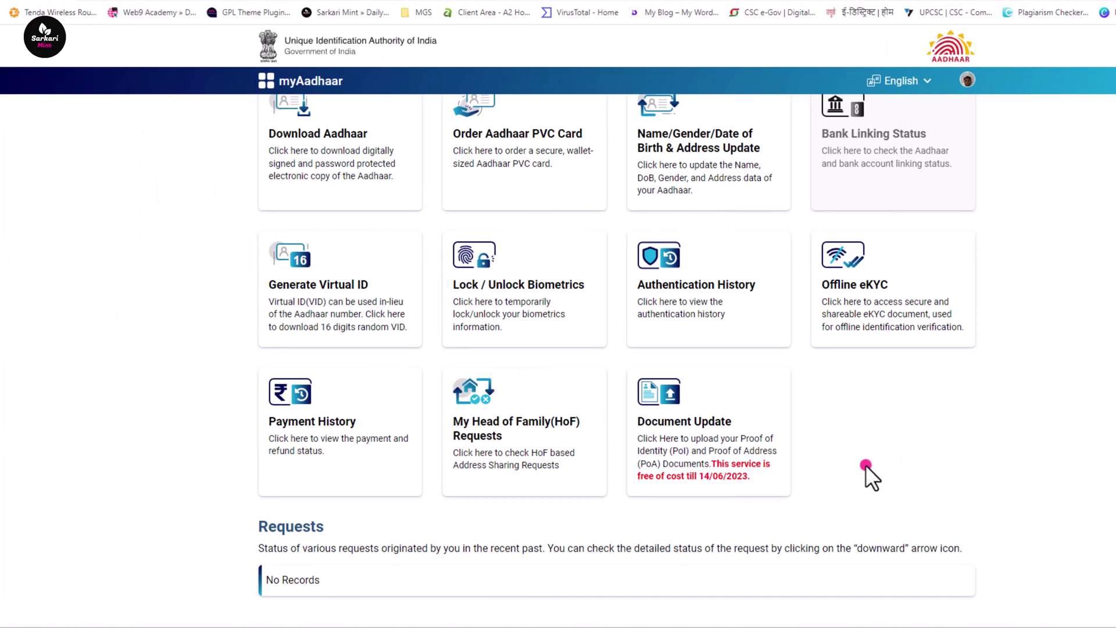
{"action": "left_click", "coordinate": [723, 399]}
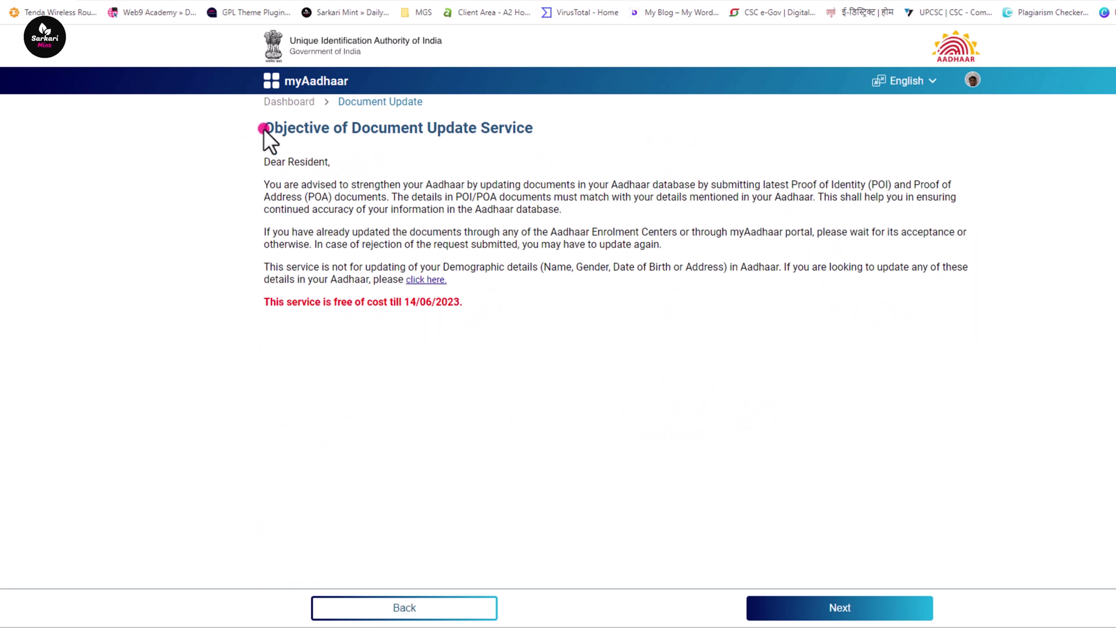
{"action": "left_click_drag", "start_coordinate": [263, 128], "coordinate": [536, 134]}
{"action": "left_click", "coordinate": [536, 133]}
{"action": "left_click_drag", "start_coordinate": [257, 181], "coordinate": [515, 211]}
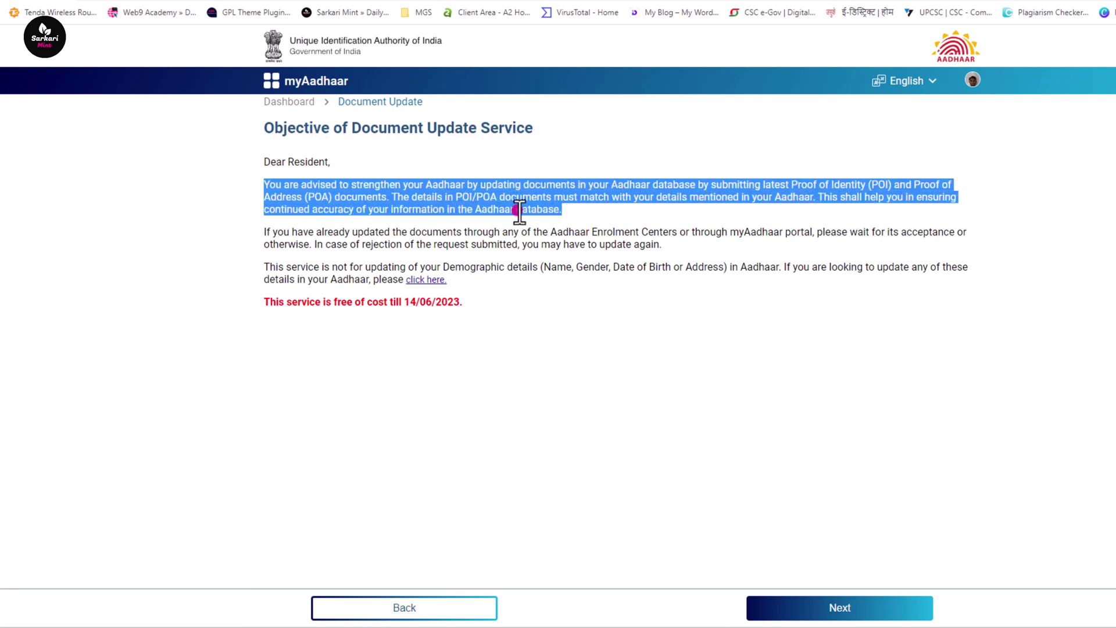
{"action": "left_click", "coordinate": [363, 261]}
{"action": "left_click_drag", "start_coordinate": [243, 302], "coordinate": [500, 308]}
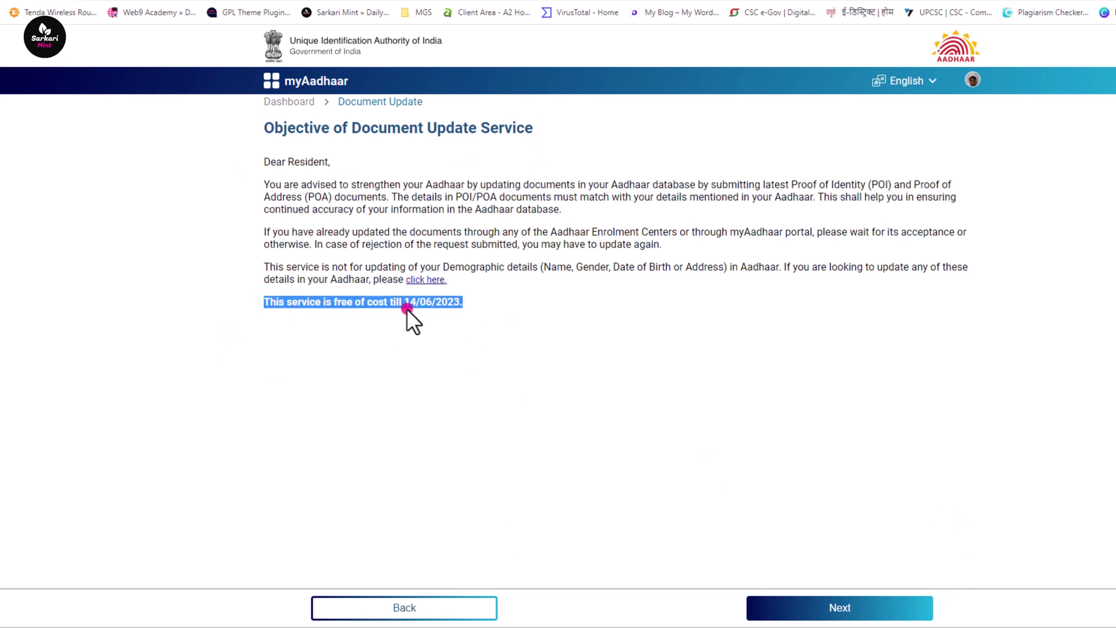
{"action": "left_click_drag", "start_coordinate": [421, 303], "coordinate": [501, 309]}
{"action": "left_click", "coordinate": [587, 401]}
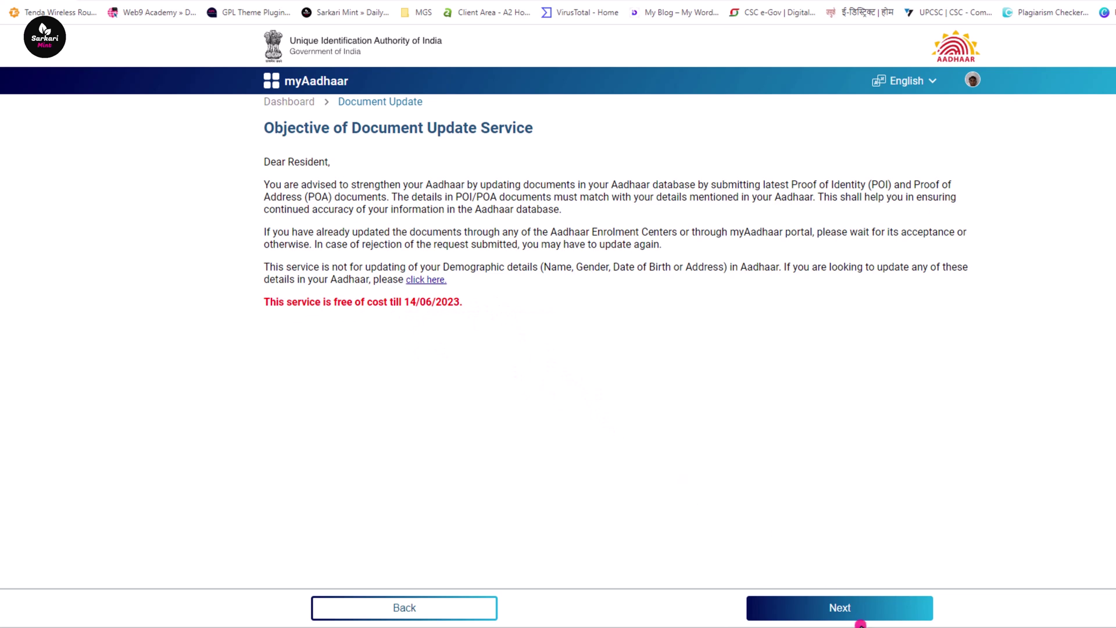
Continue to the How it Works page and review the proof of identity and proof of address upload instructions.
{"action": "left_click", "coordinate": [843, 607]}
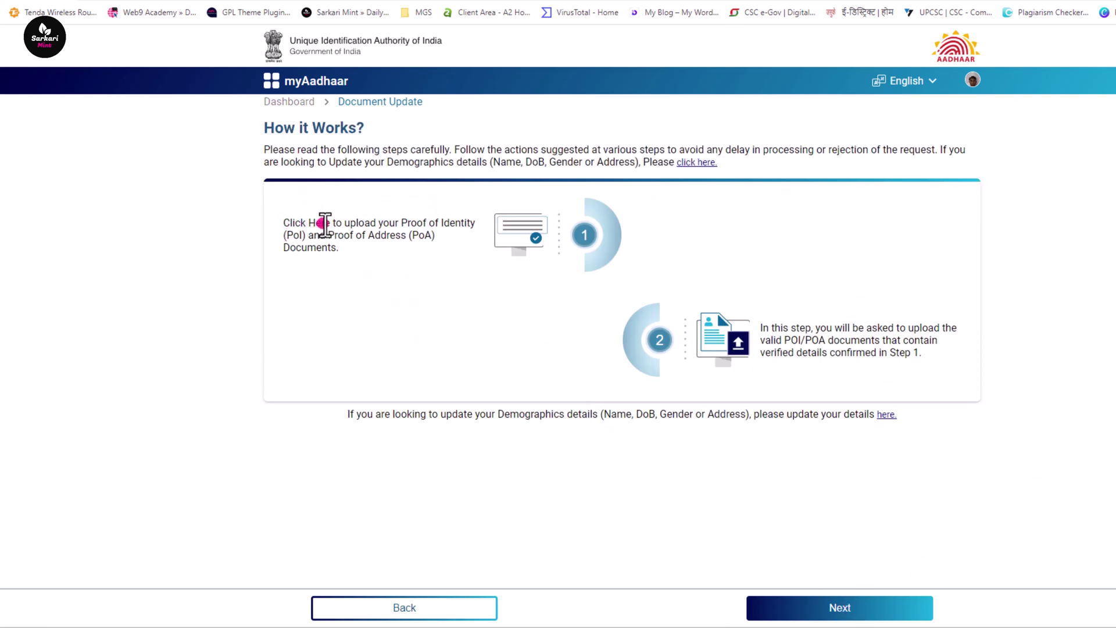
{"action": "left_click_drag", "start_coordinate": [395, 223], "coordinate": [478, 223]}
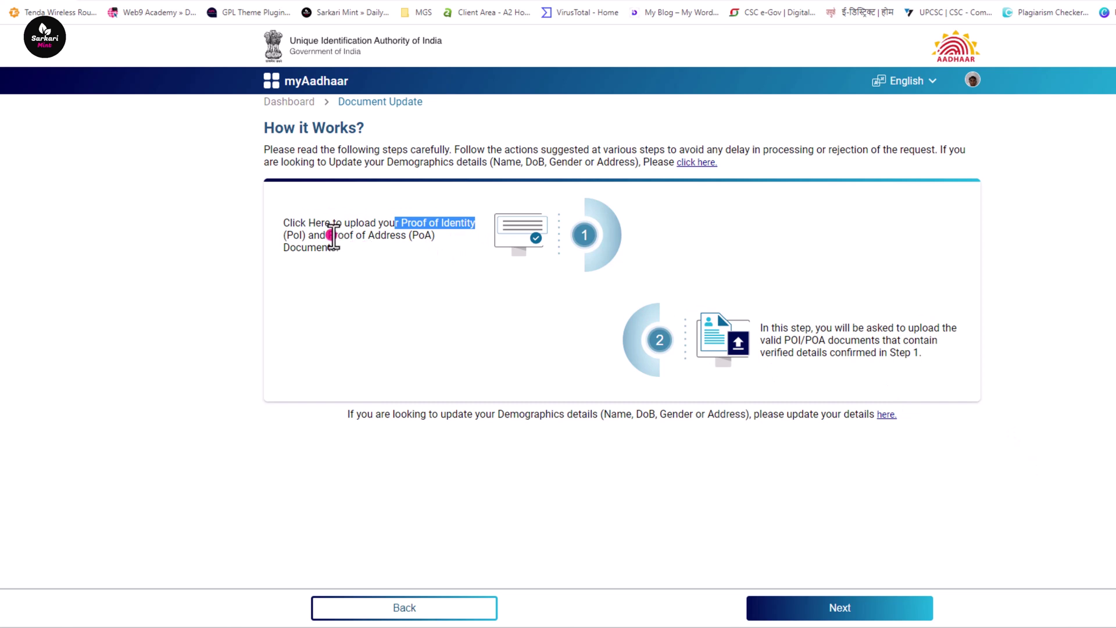
{"action": "left_click_drag", "start_coordinate": [331, 235], "coordinate": [407, 239]}
{"action": "left_click", "coordinate": [1093, 335]}
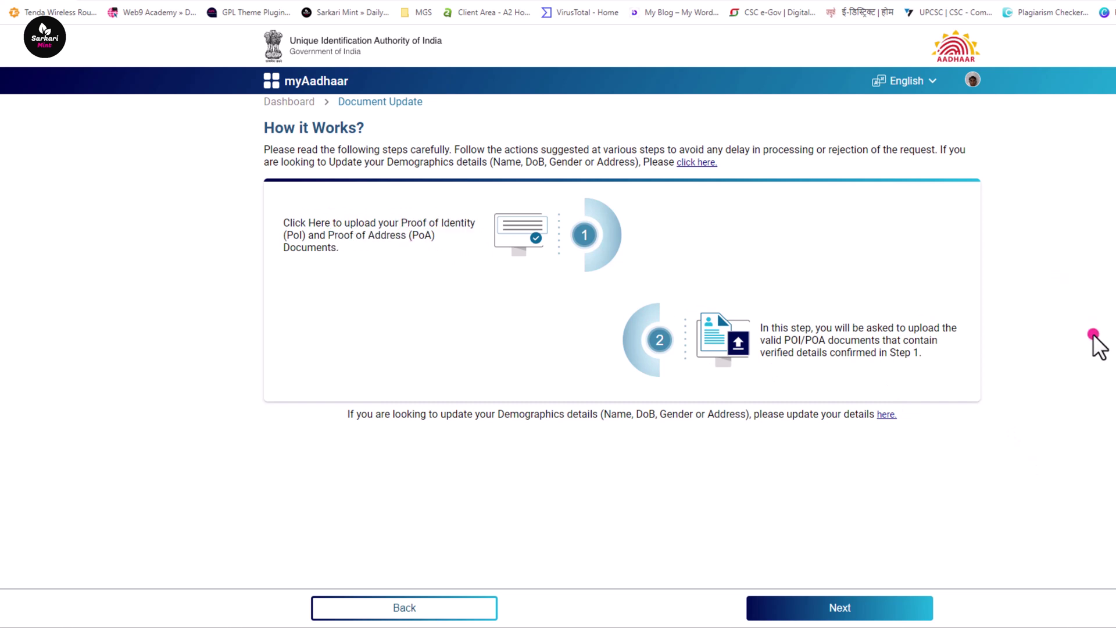
Continue to the demographic details, verify that they are correct and proceed to the document upload stage.
{"action": "left_click", "coordinate": [837, 604]}
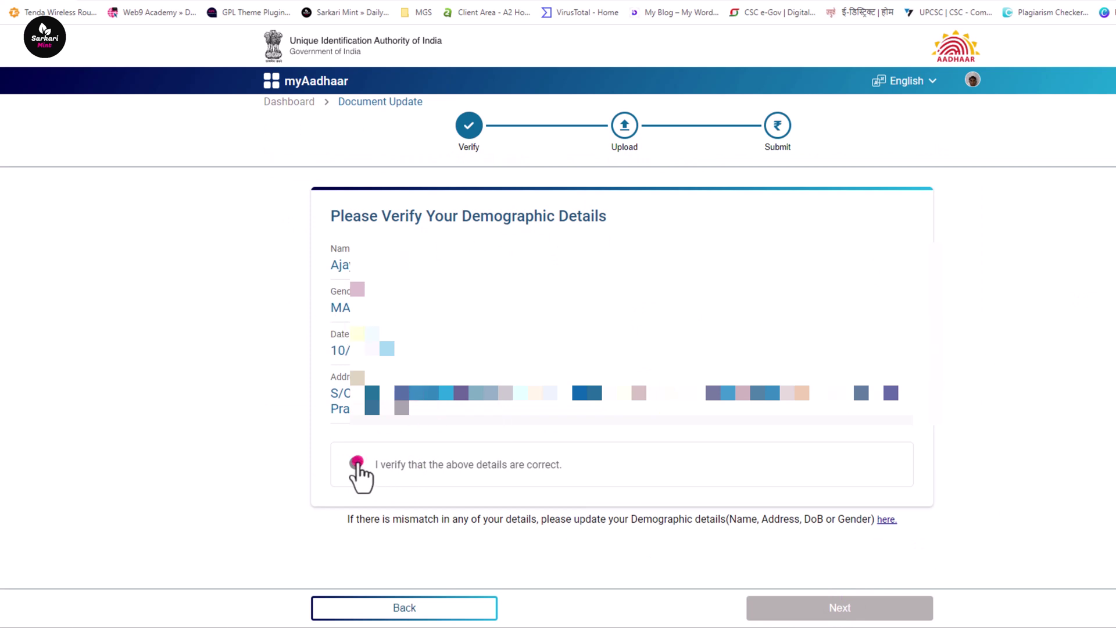
{"action": "left_click", "coordinate": [458, 463]}
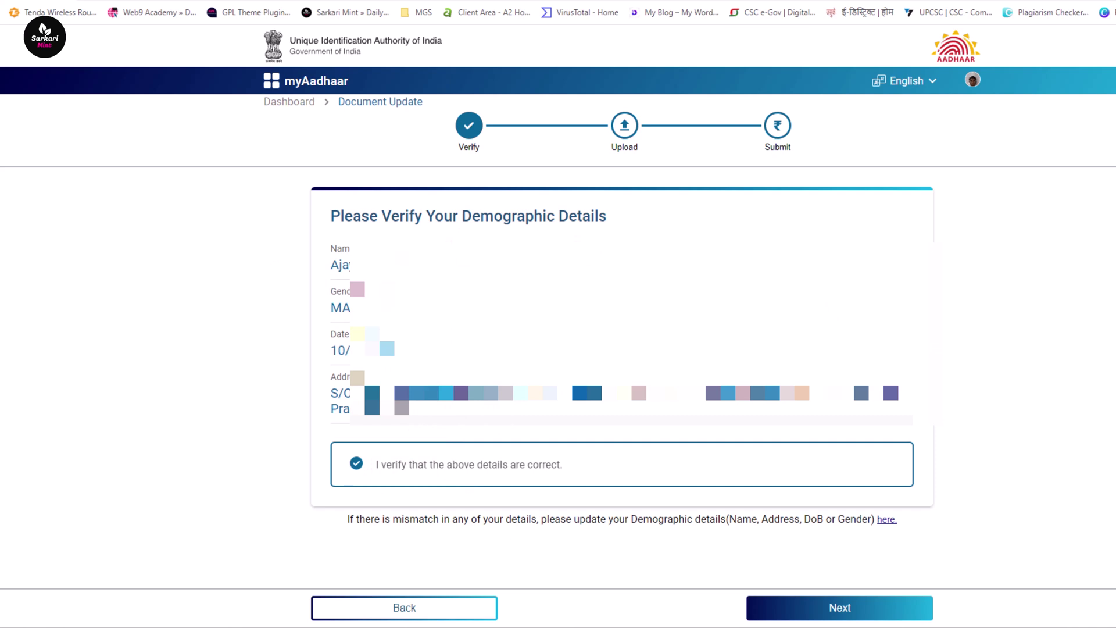
{"action": "left_click", "coordinate": [878, 613]}
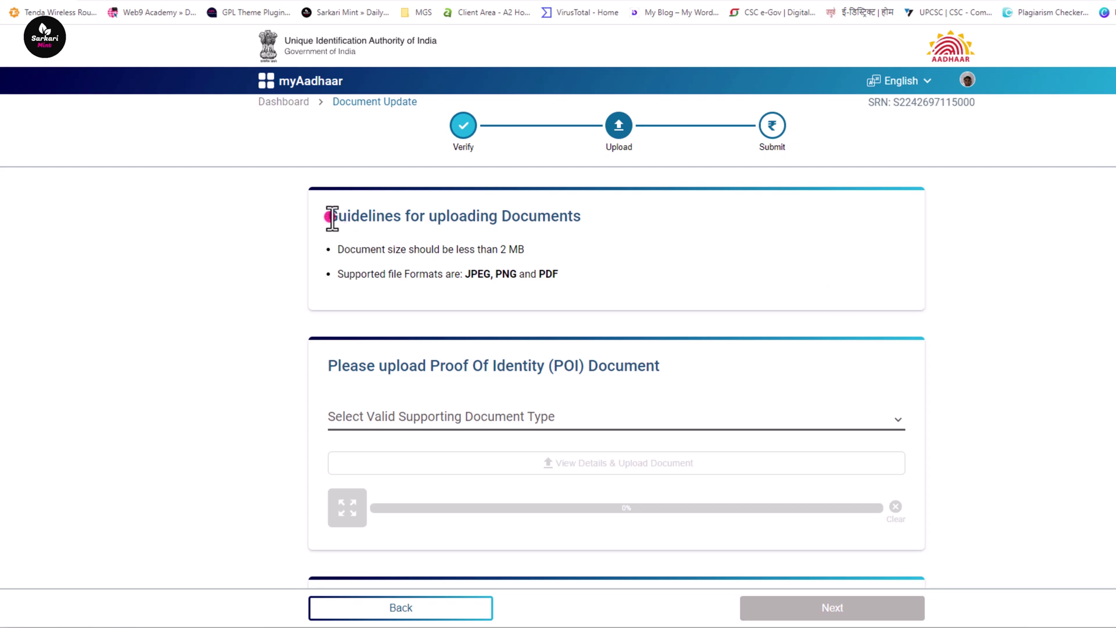
Review the document size limit and supported file formats in the uploading guidelines, and the Proof Of Identity section heading.
{"action": "left_click_drag", "start_coordinate": [332, 218], "coordinate": [524, 250]}
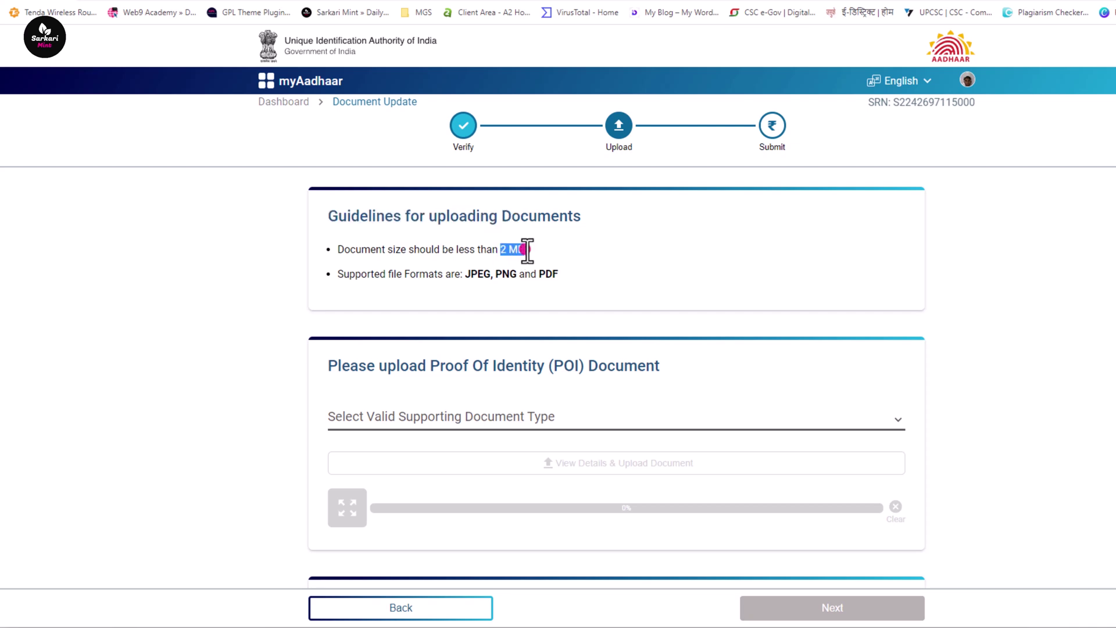
{"action": "left_click", "coordinate": [470, 274]}
{"action": "left_click_drag", "start_coordinate": [467, 274], "coordinate": [595, 274]}
{"action": "left_click", "coordinate": [1085, 280]}
{"action": "scroll", "coordinate": [1048, 291], "scroll_direction": "down", "scroll_amount": 3}
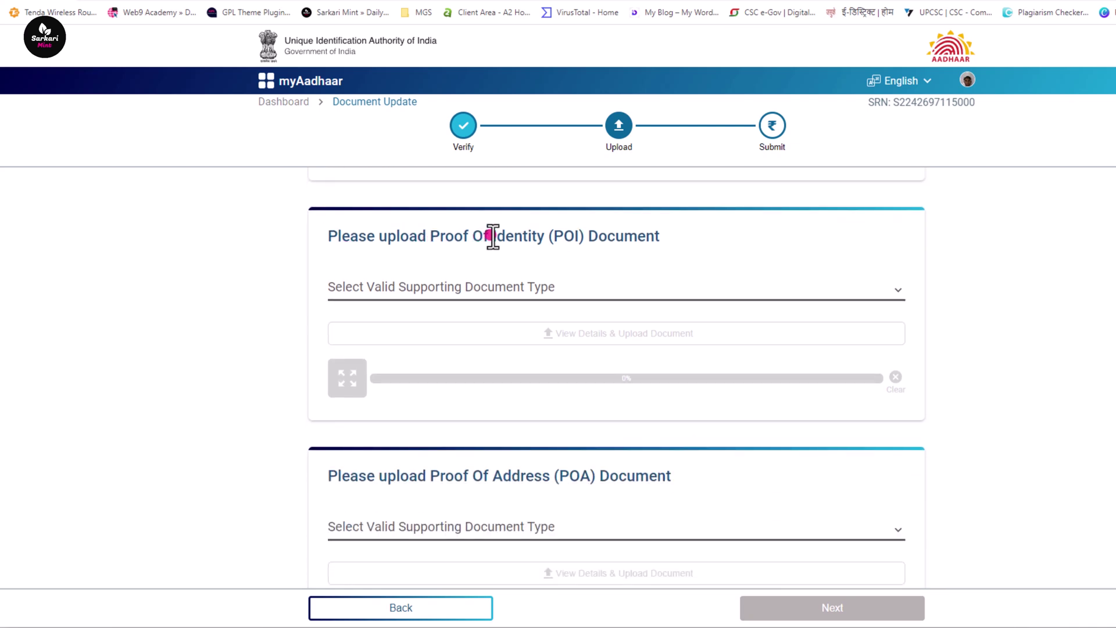
{"action": "left_click_drag", "start_coordinate": [494, 237], "coordinate": [555, 240]}
{"action": "left_click_drag", "start_coordinate": [431, 236], "coordinate": [535, 246]}
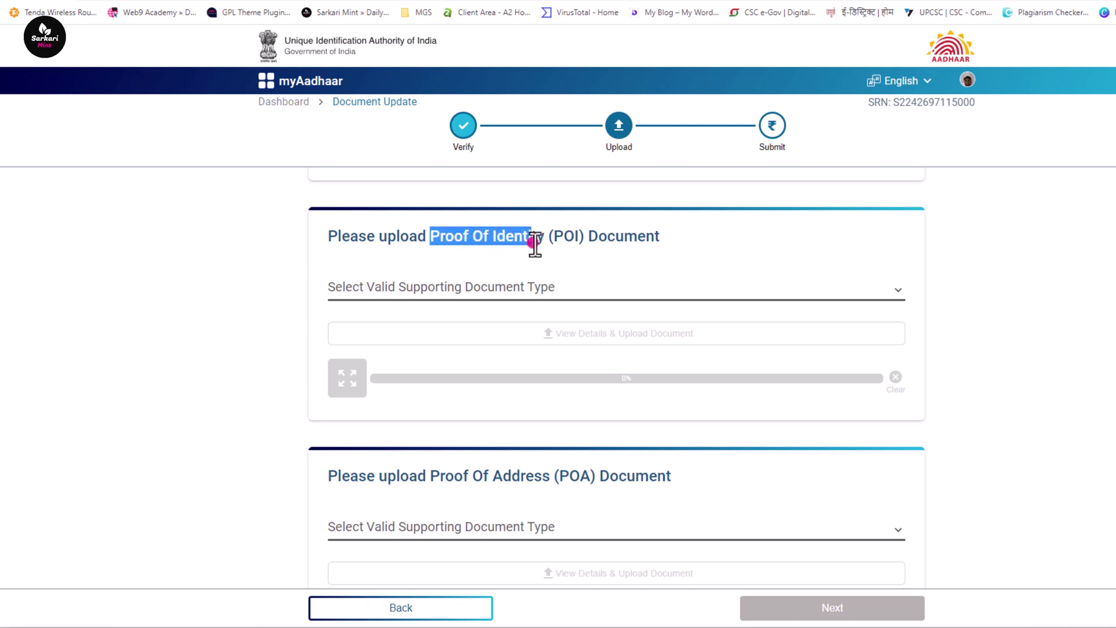
{"action": "left_click", "coordinate": [1026, 263]}
Select Ration /PDS Photograph Card/e-Ration Card as the proof of identity document type, then read and accept its advisory.
{"action": "scroll", "coordinate": [1006, 282], "scroll_direction": "down", "scroll_amount": 1}
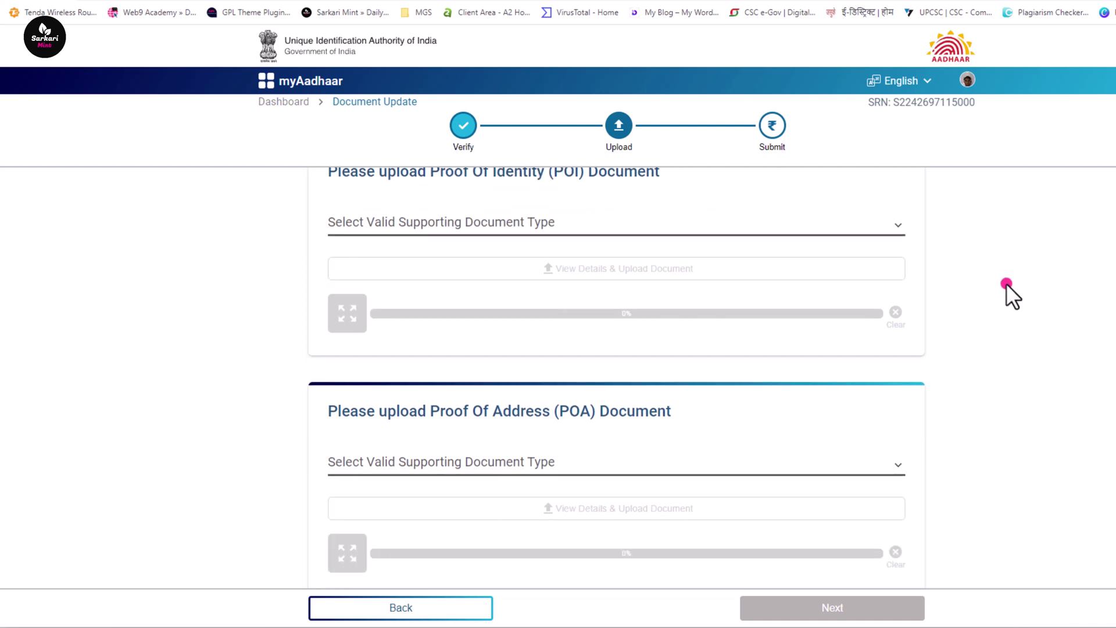
{"action": "left_click", "coordinate": [864, 224]}
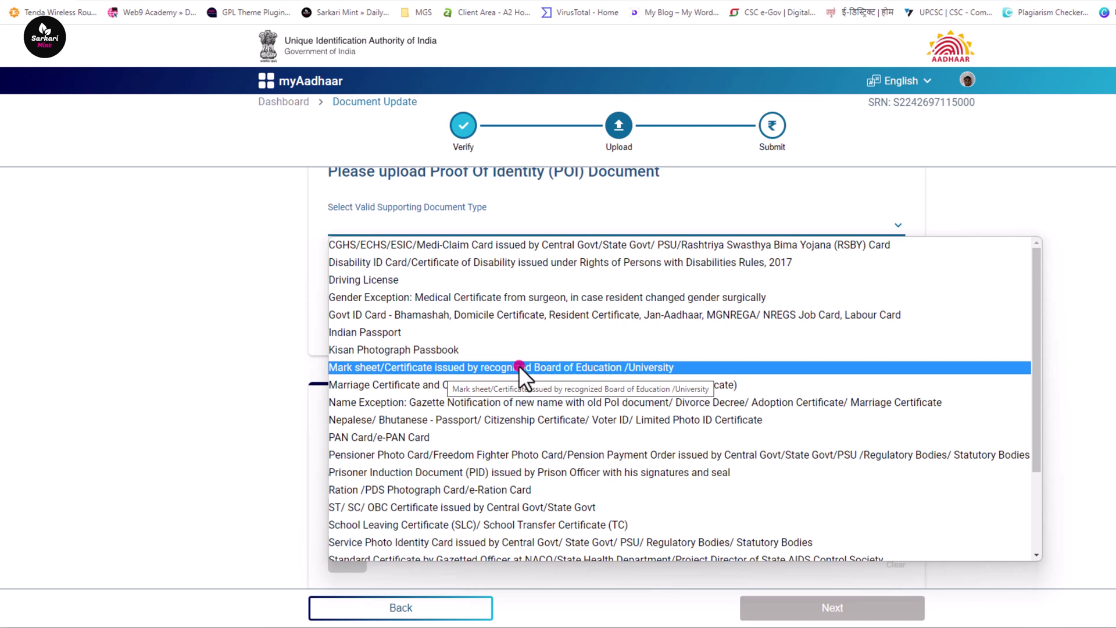
{"action": "left_click", "coordinate": [467, 489]}
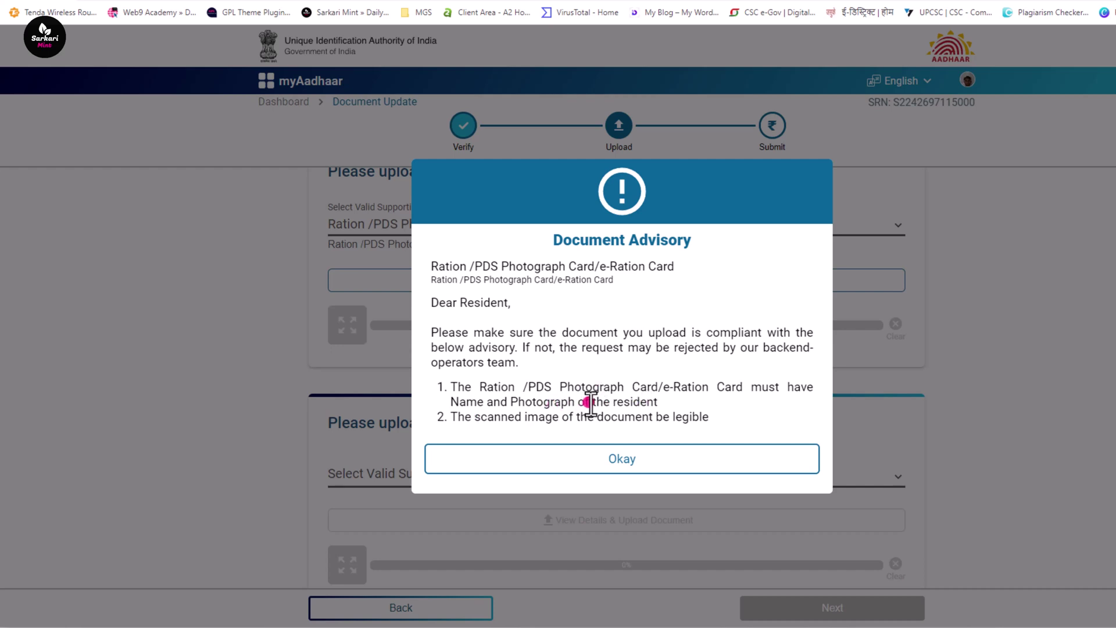
{"action": "left_click_drag", "start_coordinate": [512, 403], "coordinate": [587, 404]}
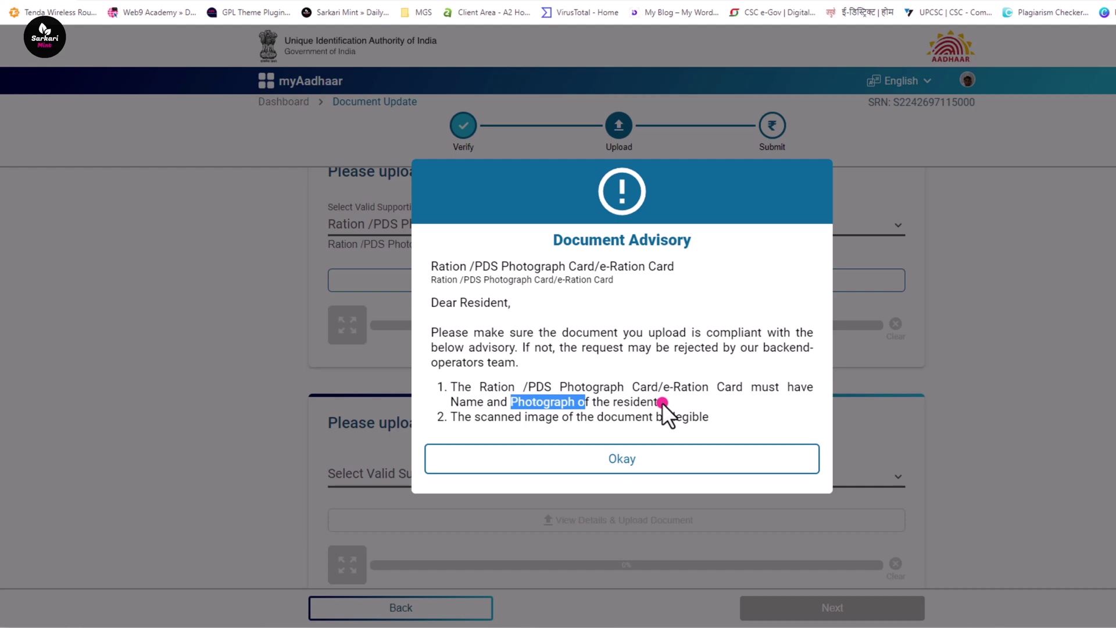
{"action": "left_click", "coordinate": [593, 466]}
Set the proof of identity document type to Voter ID Card/e-Voter ID Card and accept its document advisory.
{"action": "left_click", "coordinate": [505, 225]}
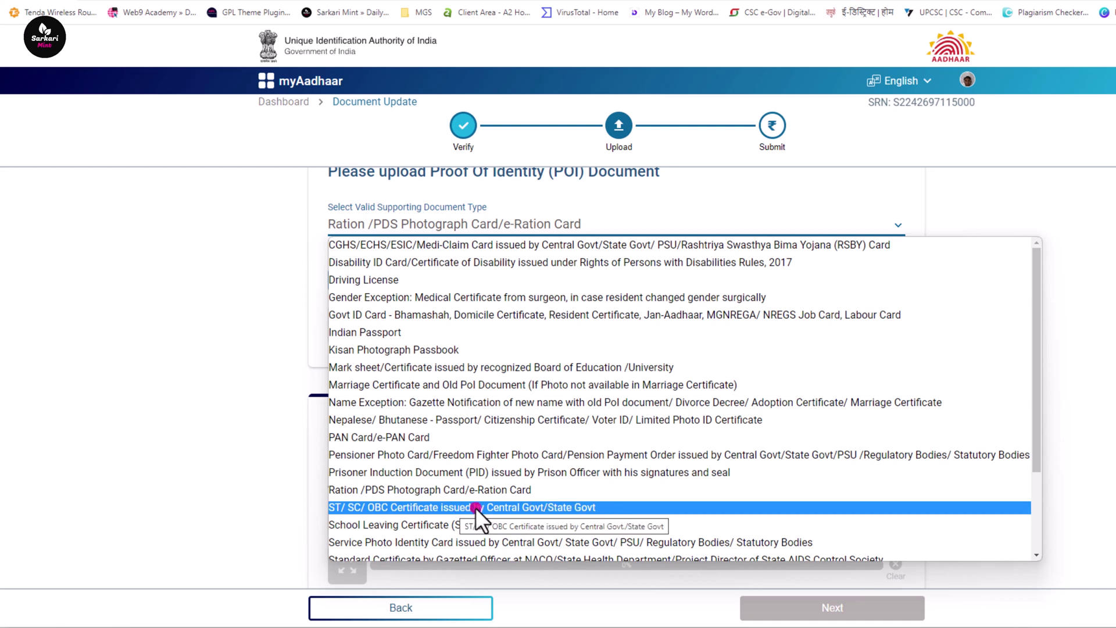
{"action": "scroll", "coordinate": [641, 509], "scroll_direction": "down", "scroll_amount": 3}
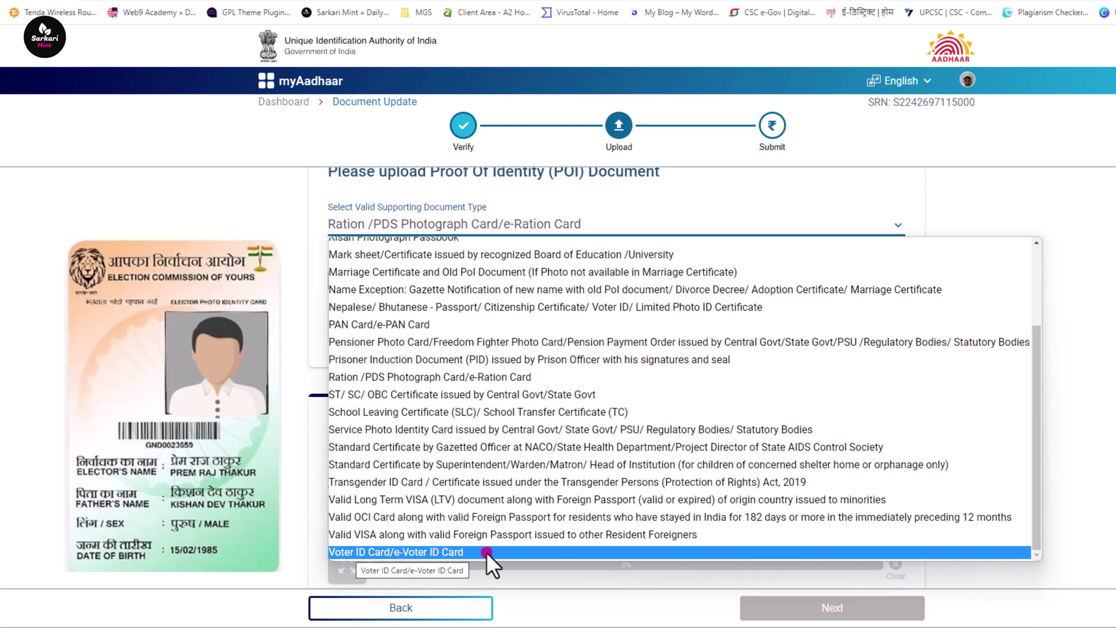
{"action": "left_click", "coordinate": [486, 553]}
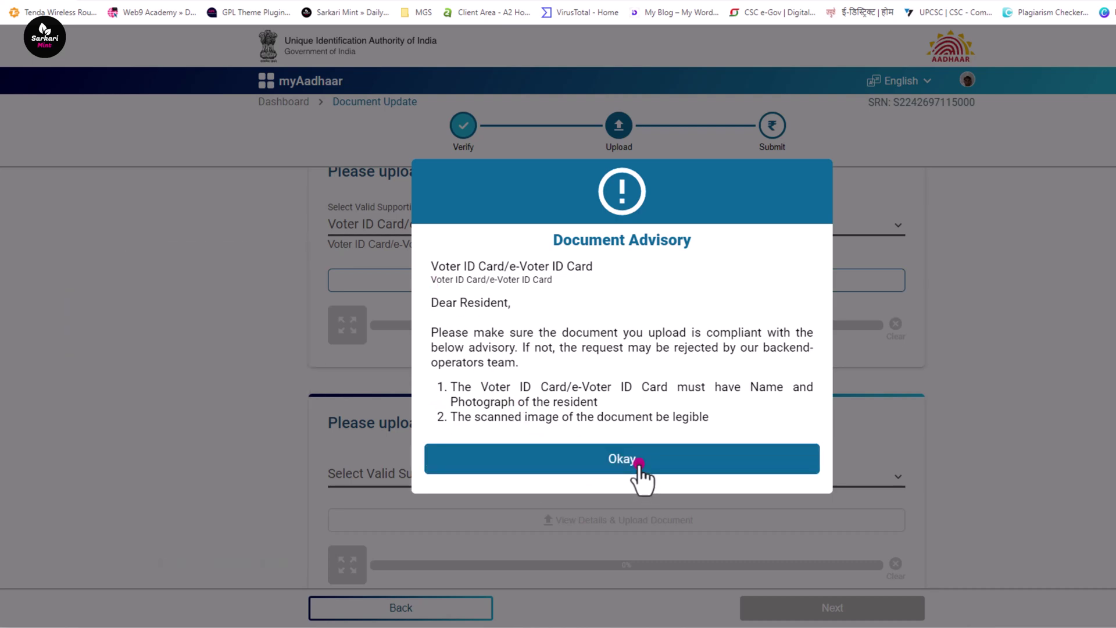
{"action": "left_click", "coordinate": [638, 463]}
Examine the Proof Of Address (POA) document section and compare it with the proof of identity upload section.
{"action": "scroll", "coordinate": [976, 421], "scroll_direction": "down", "scroll_amount": 2}
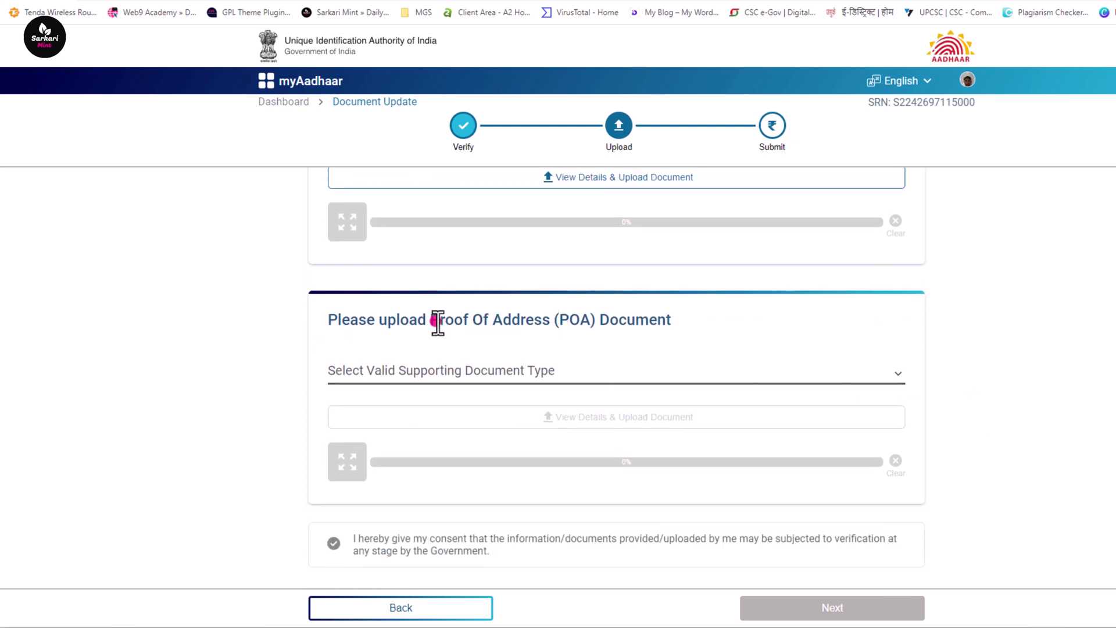
{"action": "left_click_drag", "start_coordinate": [430, 320], "coordinate": [552, 329]}
{"action": "left_click", "coordinate": [552, 329]}
{"action": "scroll", "coordinate": [591, 352], "scroll_direction": "up", "scroll_amount": 1}
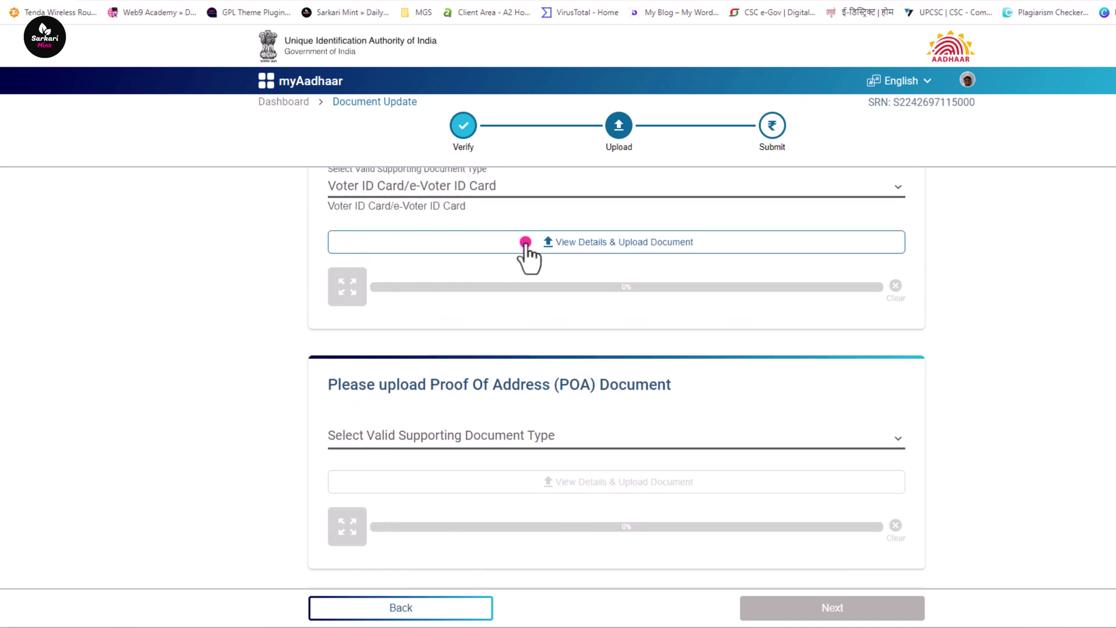
{"action": "scroll", "coordinate": [997, 368], "scroll_direction": "down", "scroll_amount": 1}
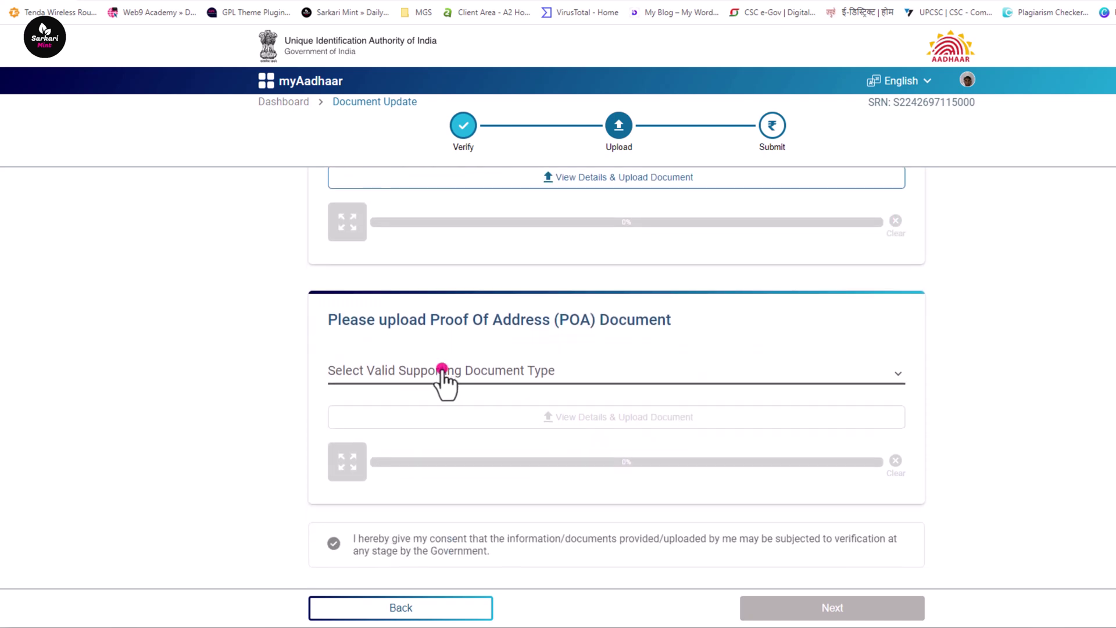
Select Bank Account /Credit Card/ Post Office Account Statement as the proof of address document type and read its advisory description.
{"action": "left_click", "coordinate": [440, 372]}
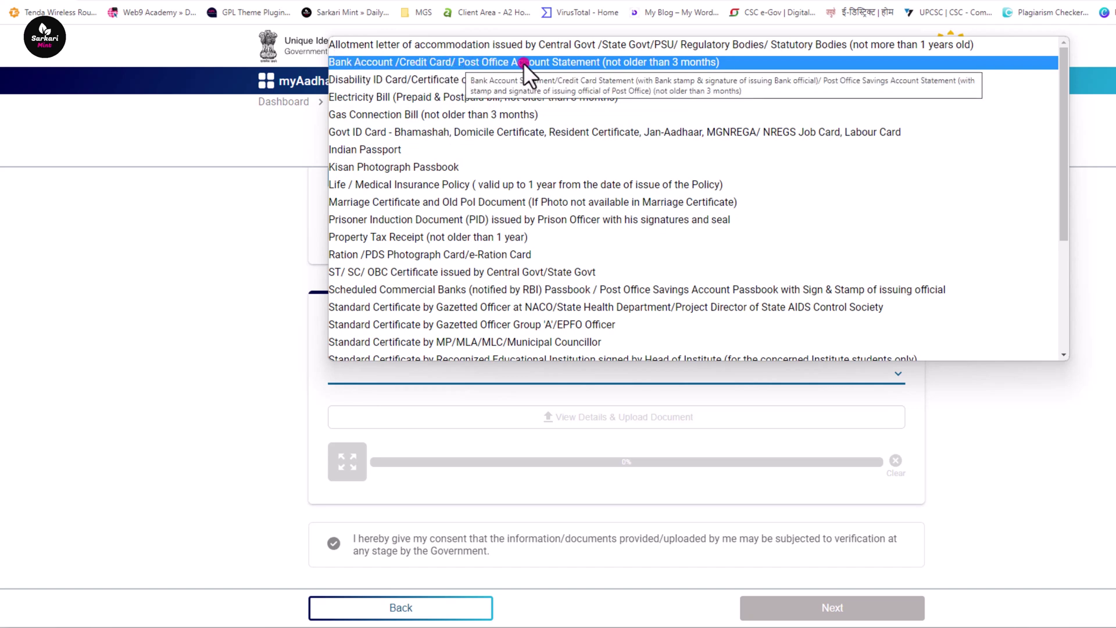
{"action": "left_click", "coordinate": [635, 63]}
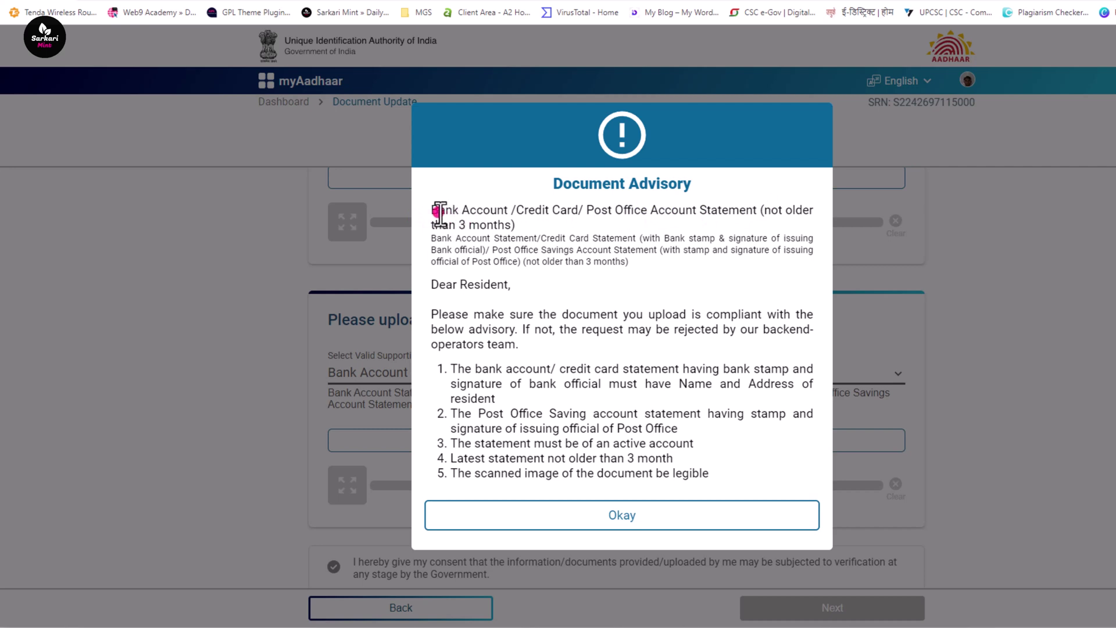
{"action": "left_click_drag", "start_coordinate": [429, 210], "coordinate": [528, 226]}
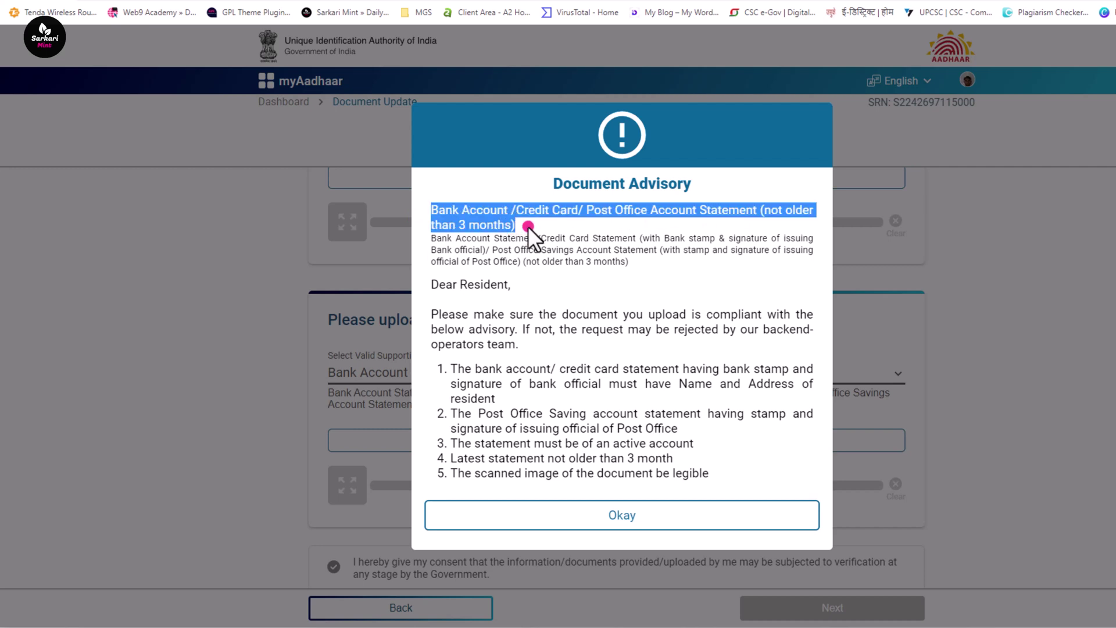
{"action": "left_click", "coordinate": [474, 239]}
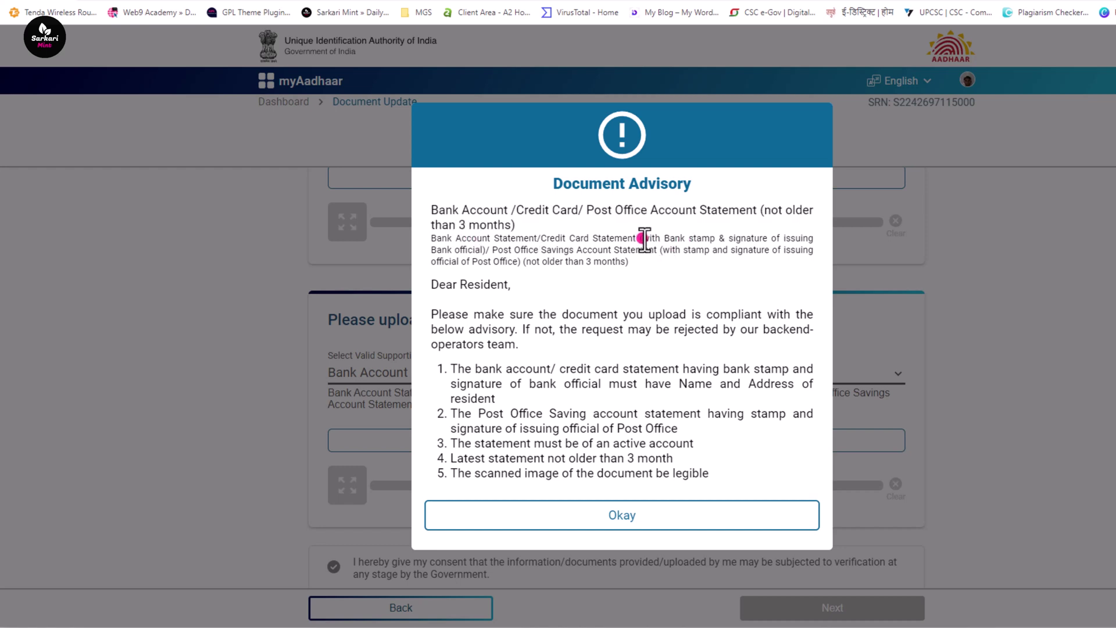
{"action": "left_click_drag", "start_coordinate": [642, 239], "coordinate": [814, 246]}
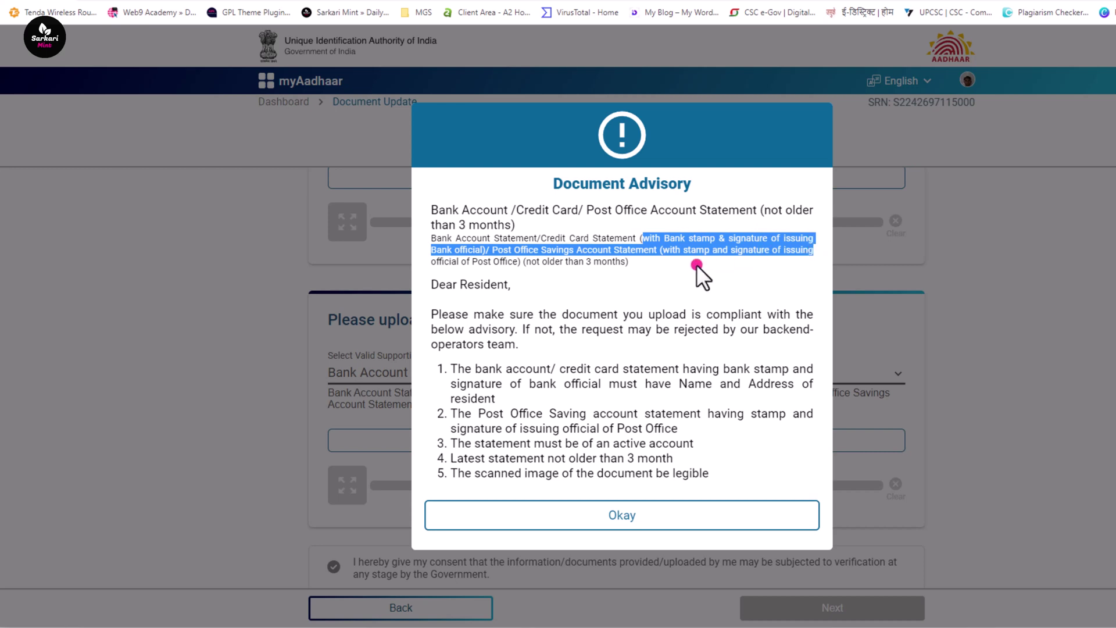
{"action": "left_click", "coordinate": [592, 254]}
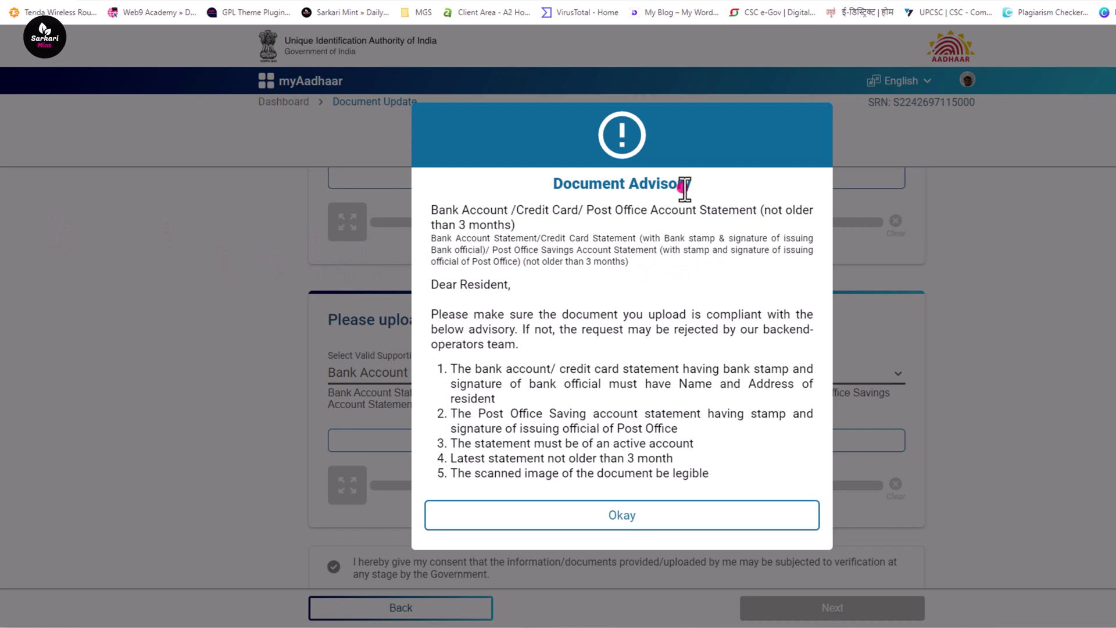
{"action": "left_click_drag", "start_coordinate": [682, 239], "coordinate": [767, 238]}
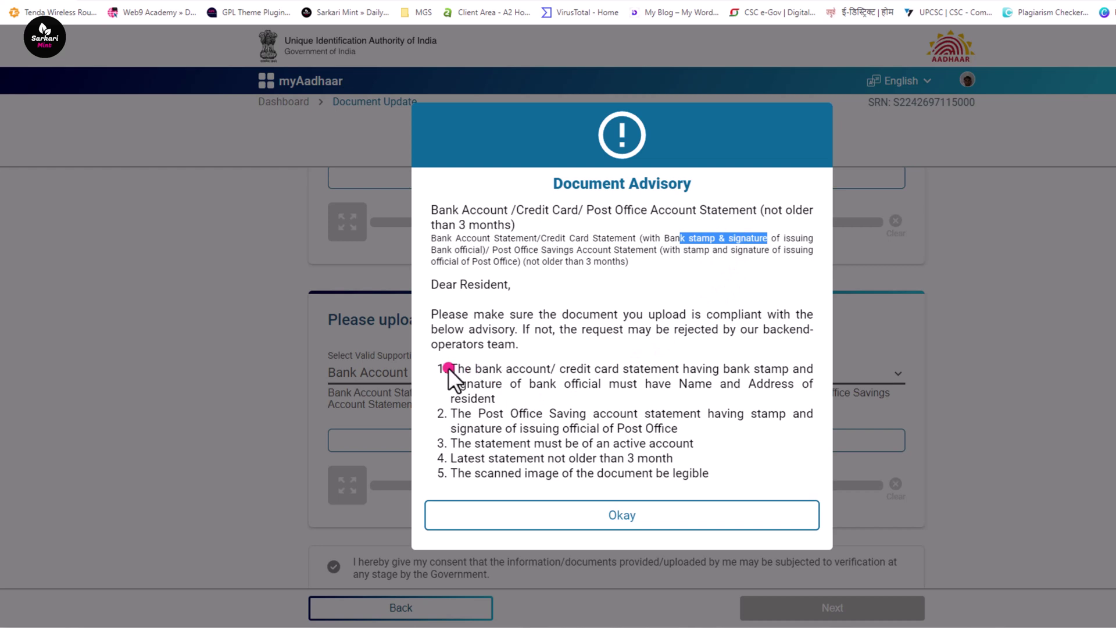
Read the numbered advisory conditions for the bank, credit card or post office statement, and accept the document advisory.
{"action": "mouse_move", "coordinate": [451, 368]}
{"action": "left_mouse_down"}
{"action": "mouse_move", "coordinate": [807, 368]}
{"action": "mouse_move", "coordinate": [811, 378]}
{"action": "mouse_move", "coordinate": [524, 387]}
{"action": "mouse_move", "coordinate": [785, 387]}
{"action": "mouse_move", "coordinate": [777, 396]}
{"action": "left_mouse_up"}
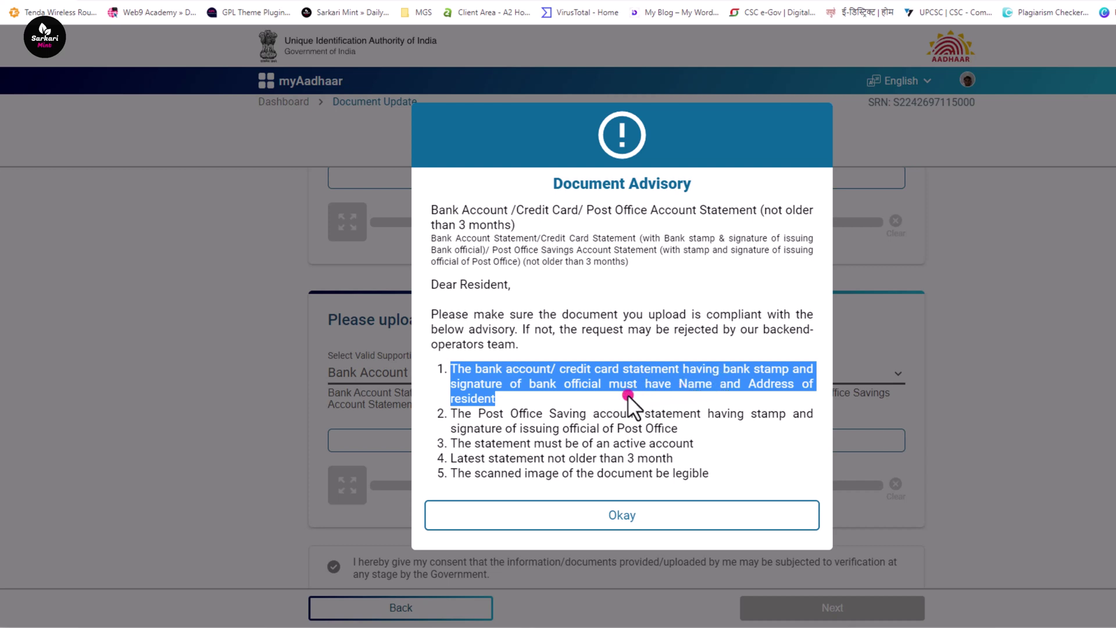
{"action": "left_click", "coordinate": [531, 386]}
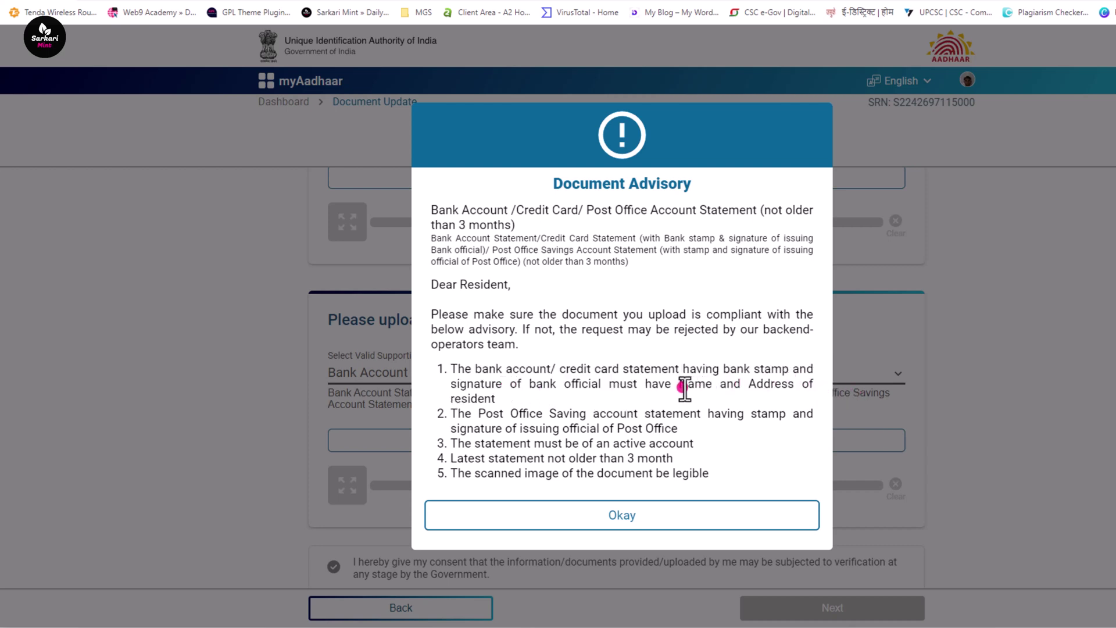
{"action": "left_click_drag", "start_coordinate": [451, 385], "coordinate": [522, 385]}
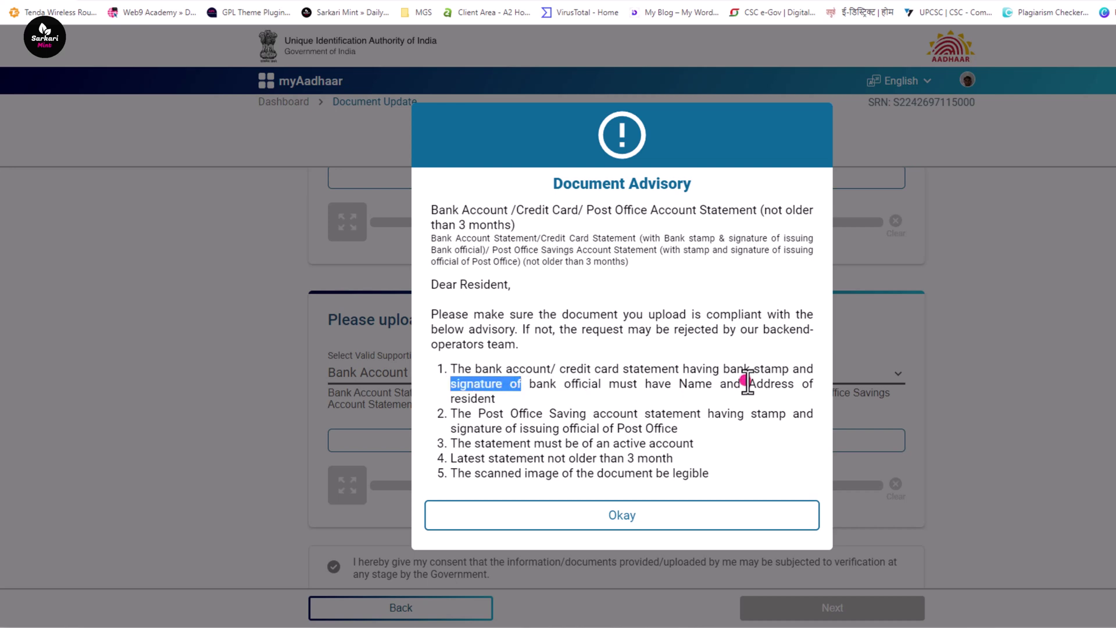
{"action": "left_click_drag", "start_coordinate": [754, 373], "coordinate": [820, 378]}
{"action": "left_click", "coordinate": [765, 384]}
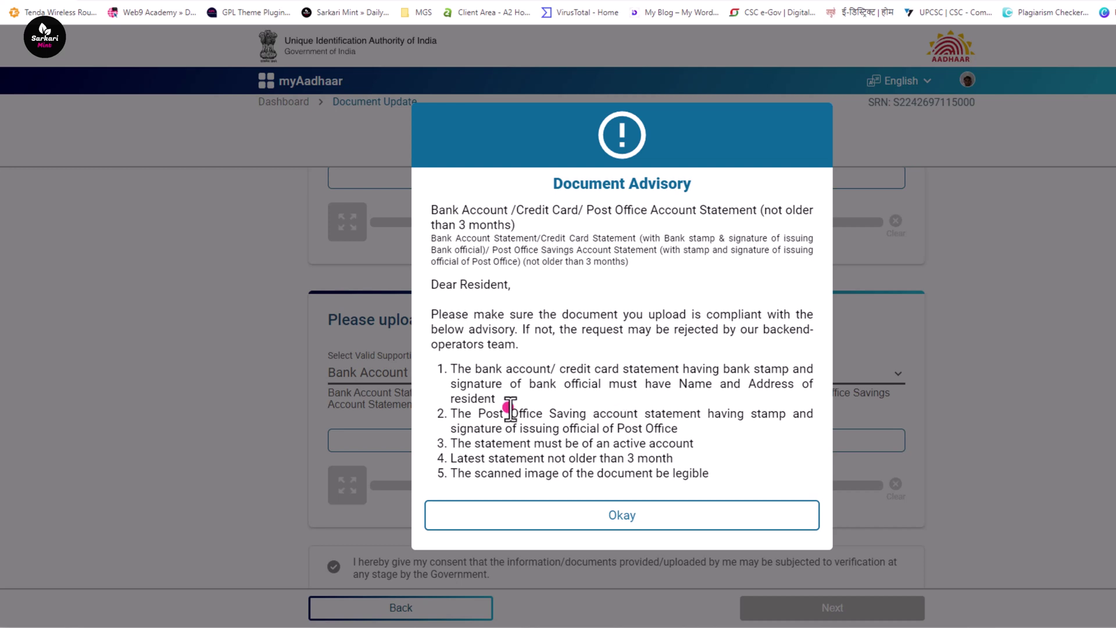
{"action": "left_click_drag", "start_coordinate": [451, 410], "coordinate": [752, 428]}
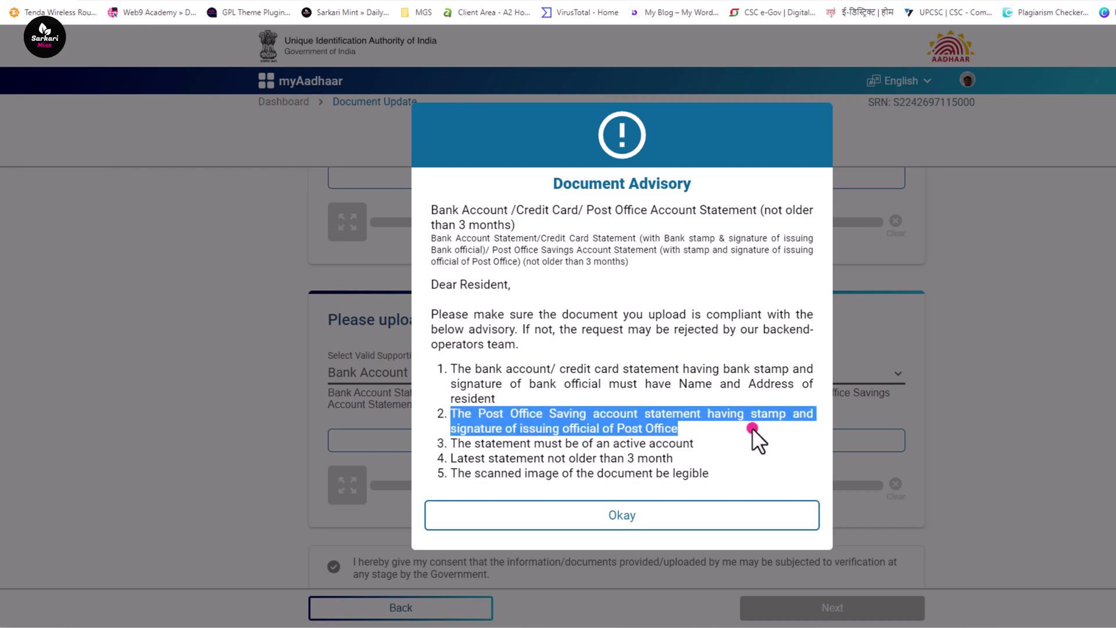
{"action": "left_click_drag", "start_coordinate": [472, 413], "coordinate": [752, 419]}
{"action": "left_click", "coordinate": [748, 418]}
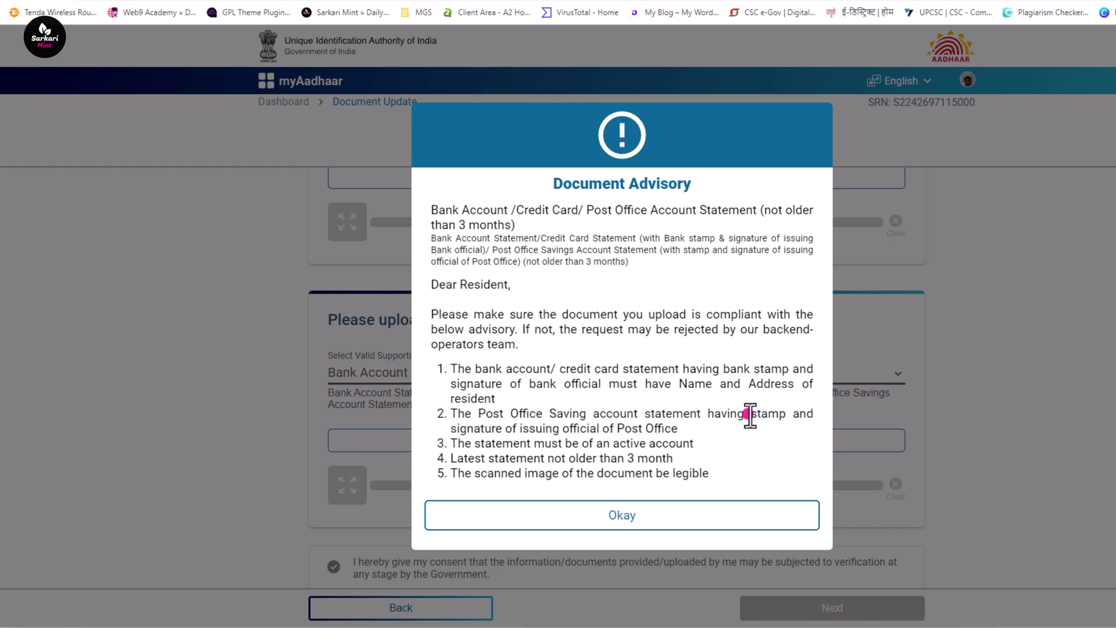
{"action": "left_click_drag", "start_coordinate": [458, 444], "coordinate": [697, 440]}
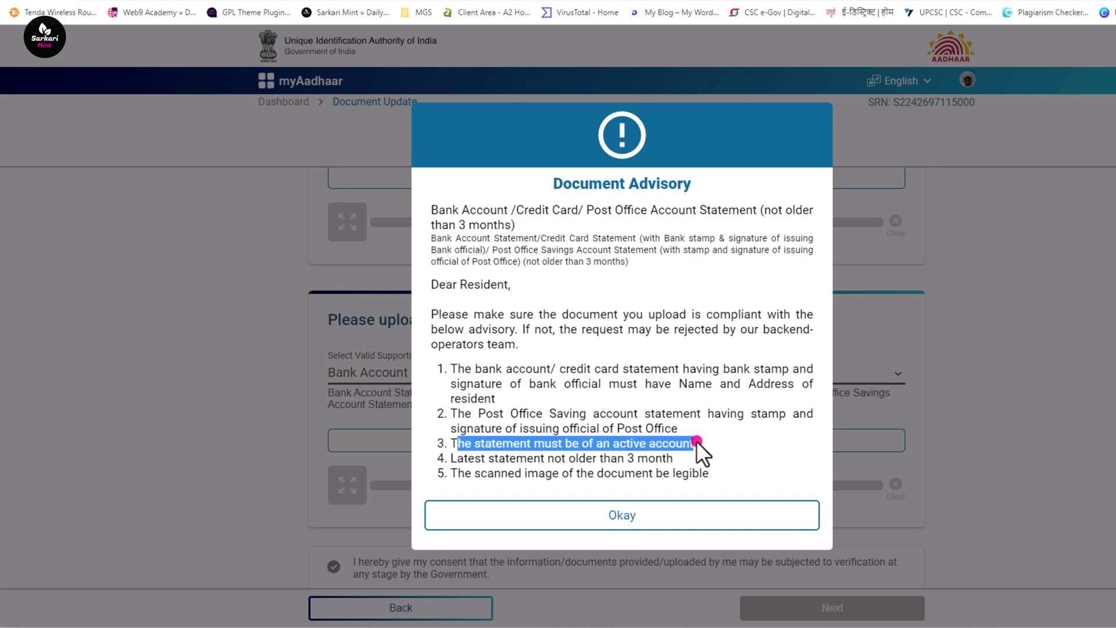
{"action": "left_click", "coordinate": [696, 440]}
{"action": "left_click_drag", "start_coordinate": [442, 456], "coordinate": [720, 452]}
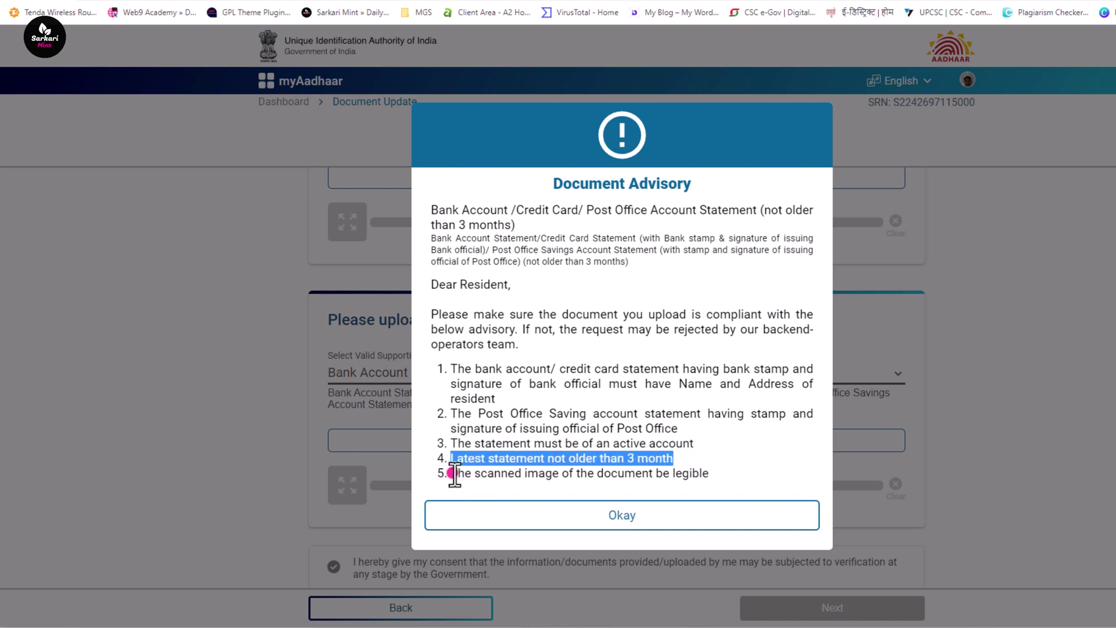
{"action": "left_click_drag", "start_coordinate": [452, 473], "coordinate": [710, 477]}
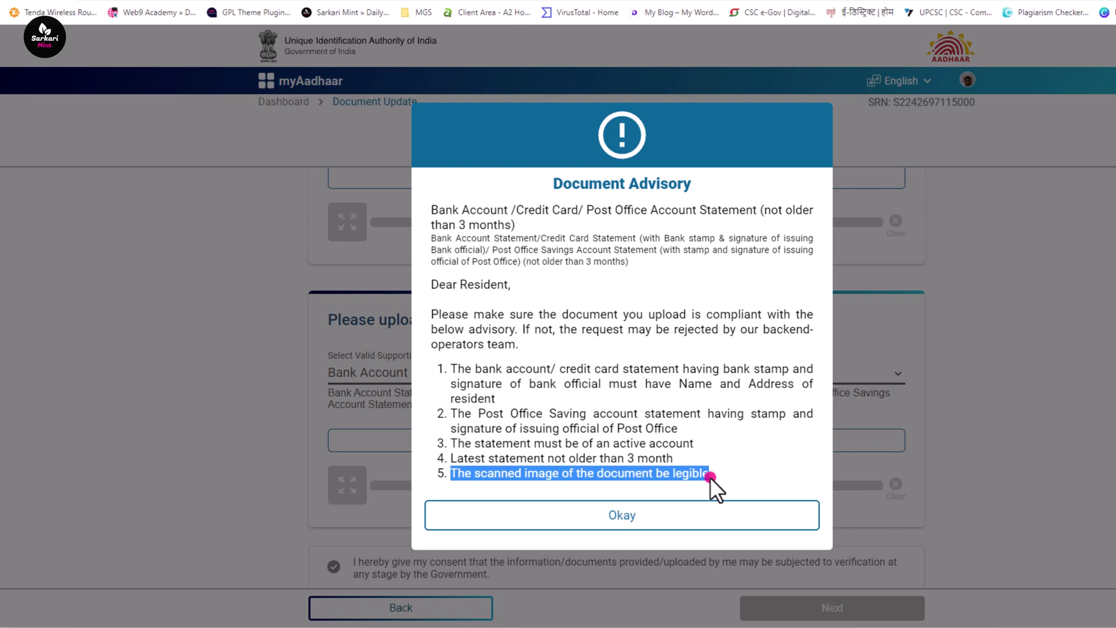
{"action": "left_click", "coordinate": [618, 520]}
{"action": "scroll", "coordinate": [1055, 421], "scroll_direction": "down", "scroll_amount": 1}
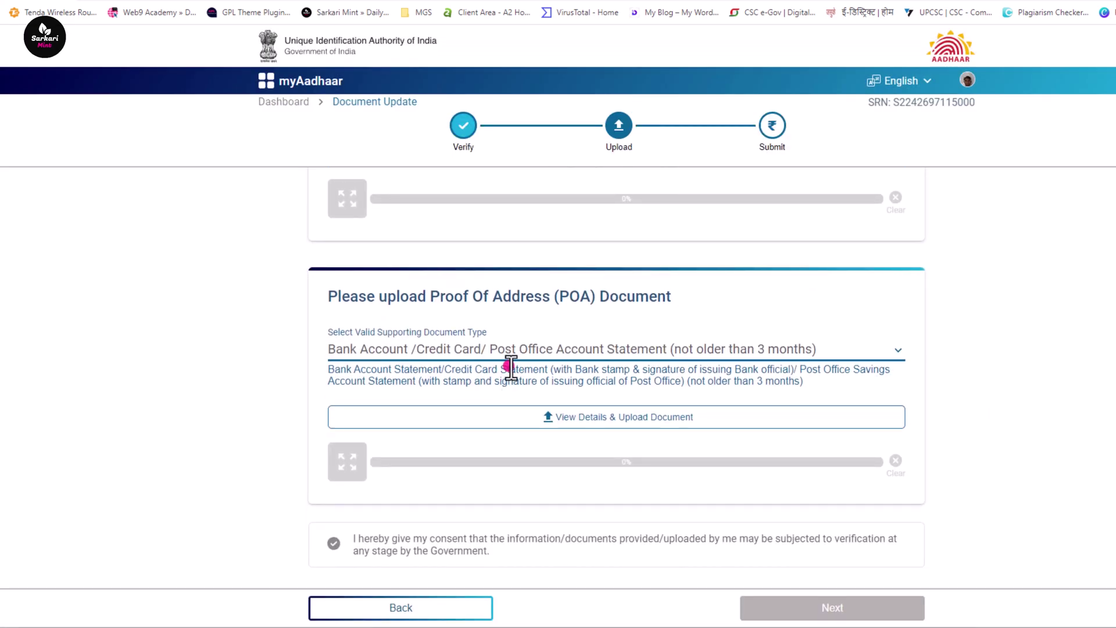
Look through the available proof of address document types and set the type to Voter ID Card/e-Voter ID Card.
{"action": "left_click", "coordinate": [509, 352]}
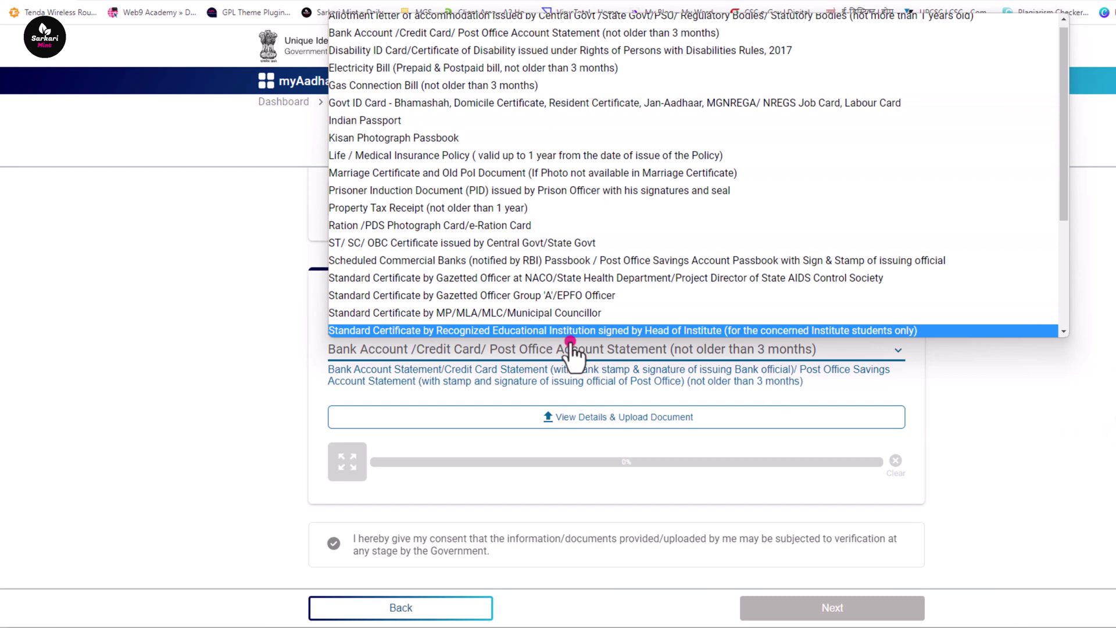
{"action": "scroll", "coordinate": [570, 343], "scroll_direction": "down", "scroll_amount": 3}
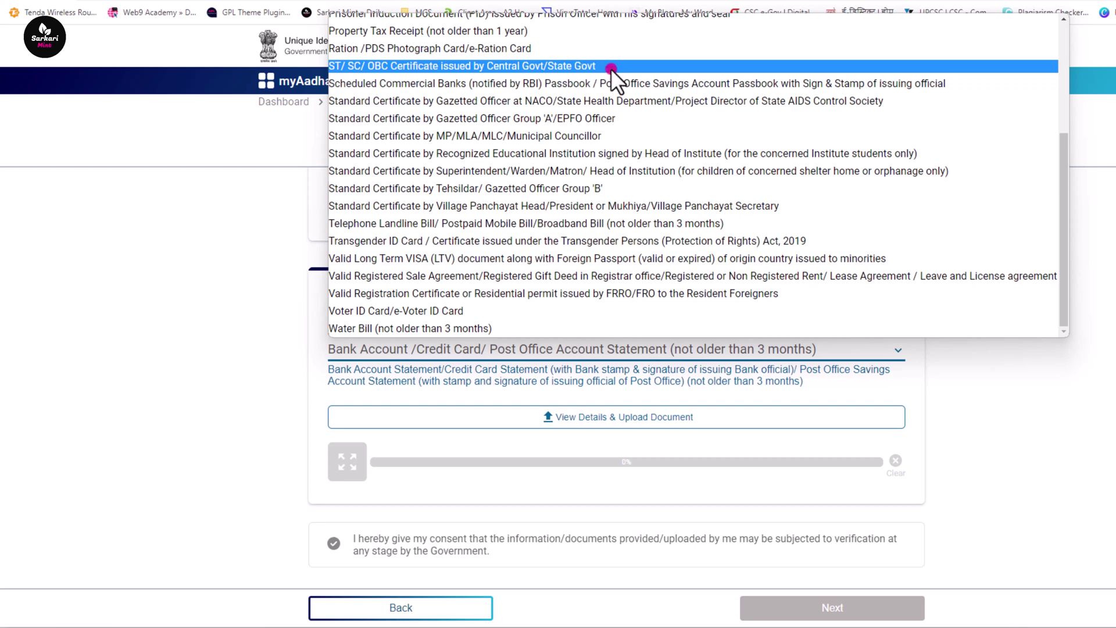
{"action": "key", "text": "Down"}
{"action": "key", "text": "Down"}
{"action": "key", "text": "Down"}
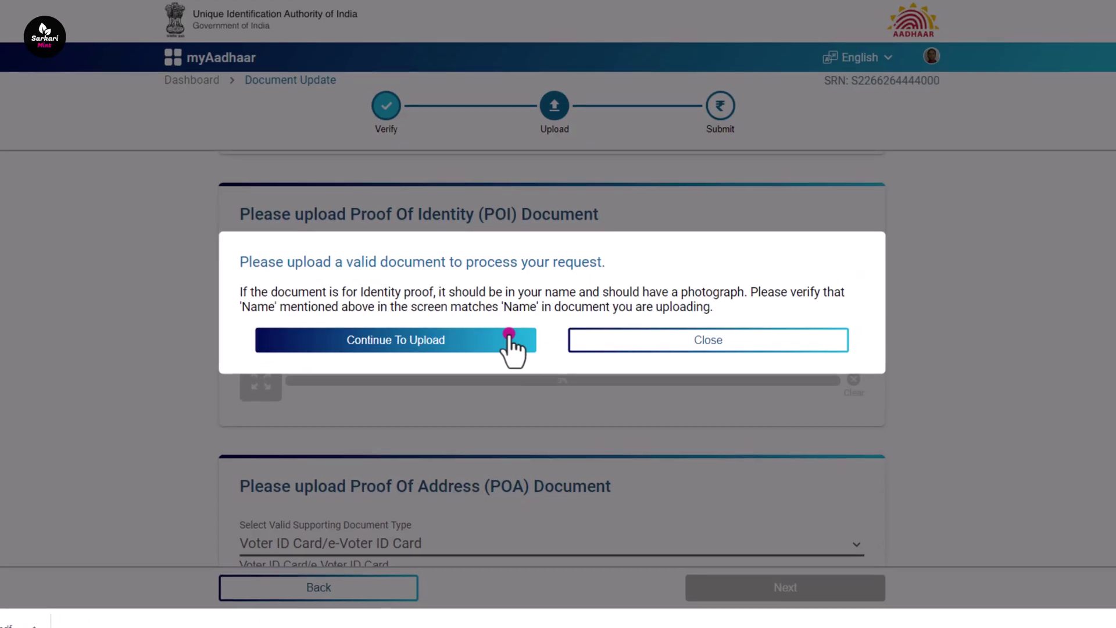
Continue with the proof of identity upload and provide the Voter ID PDF as the document.
{"action": "left_click", "coordinate": [511, 347]}
{"action": "left_click", "coordinate": [442, 351]}
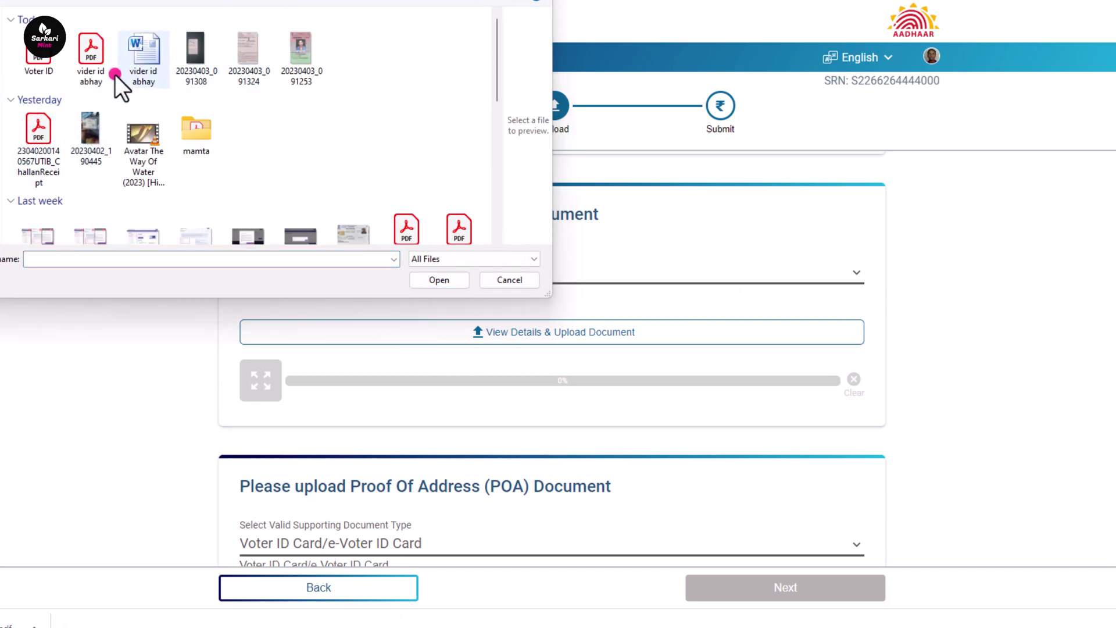
{"action": "left_click", "coordinate": [40, 56]}
{"action": "left_click", "coordinate": [436, 279]}
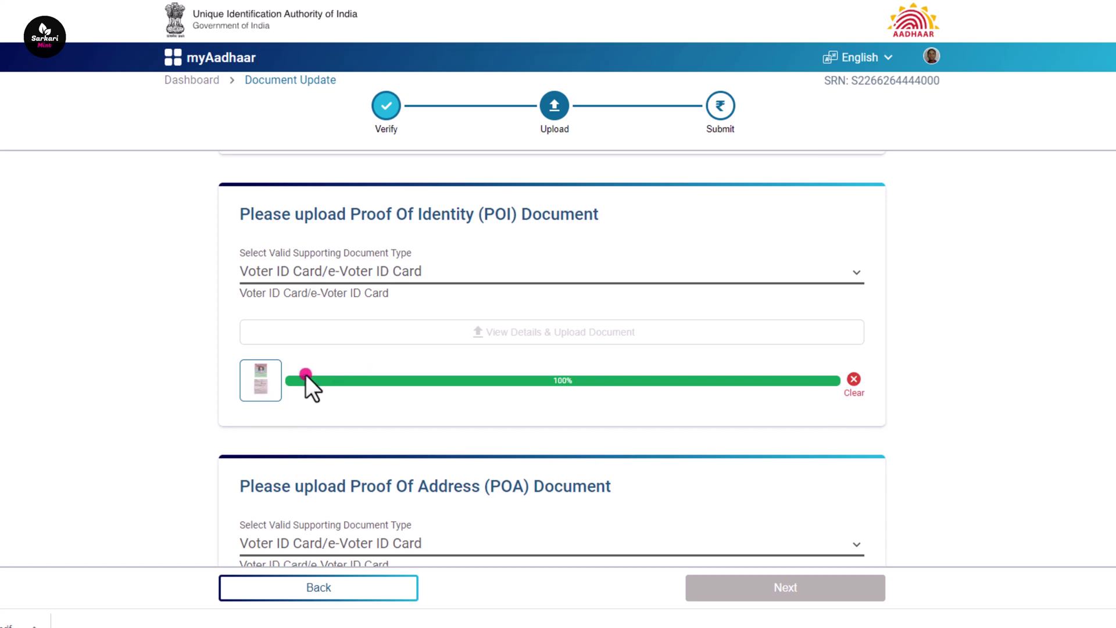
Upload the same Voter ID PDF as the Proof Of Address (POA) document.
{"action": "scroll", "coordinate": [982, 445], "scroll_direction": "down", "scroll_amount": 4}
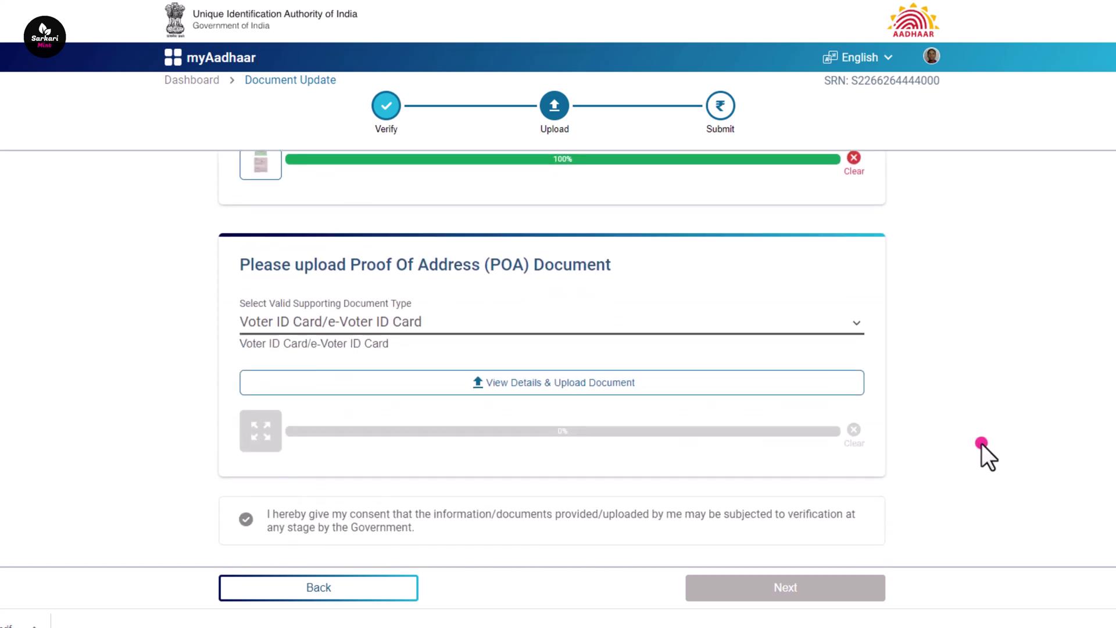
{"action": "left_click", "coordinate": [538, 393]}
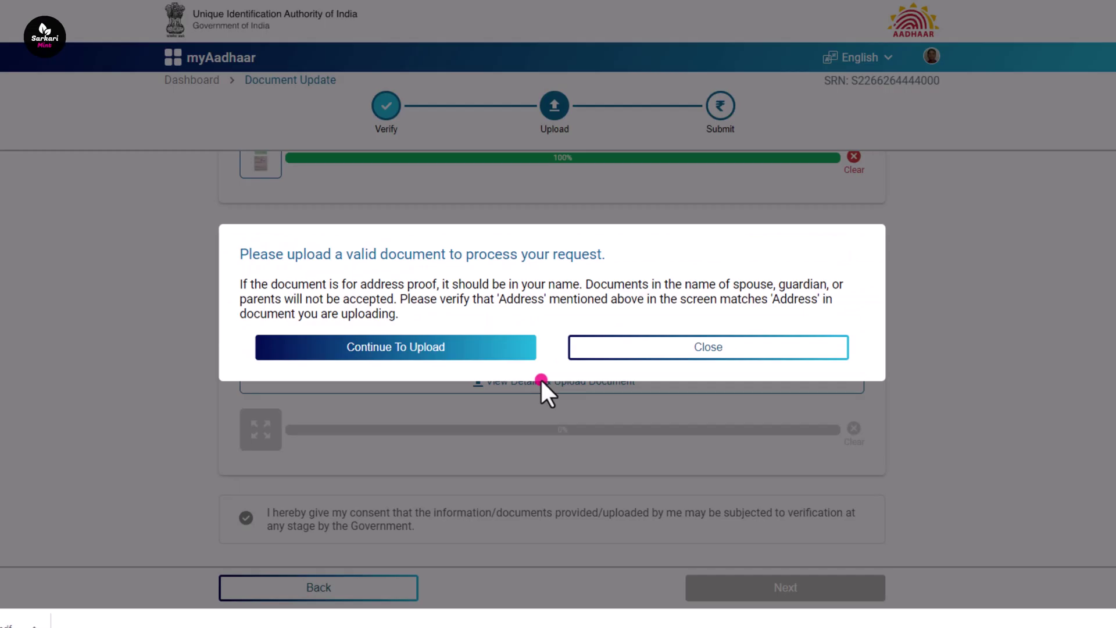
{"action": "left_click", "coordinate": [468, 352]}
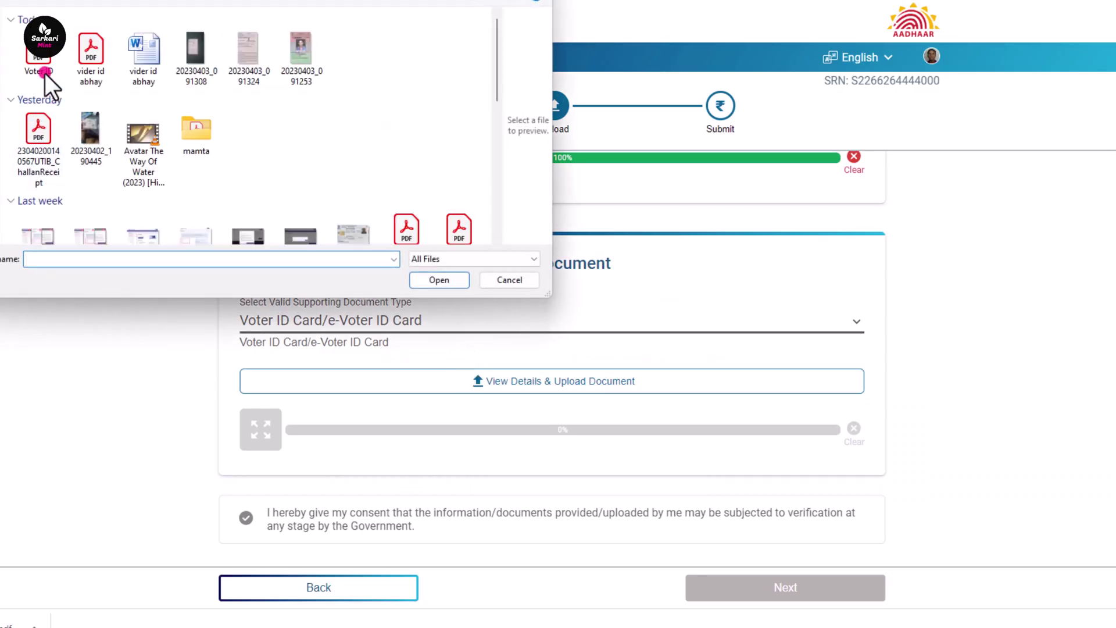
{"action": "left_click", "coordinate": [41, 58]}
{"action": "left_click", "coordinate": [434, 279]}
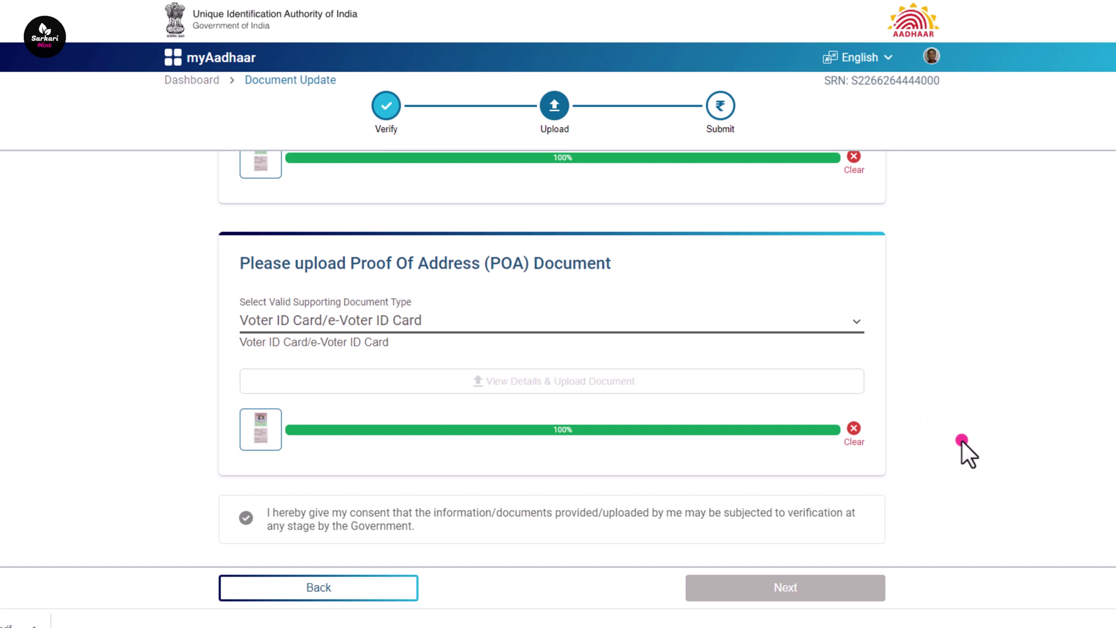
Give consent to government verification of the uploaded documents and proceed to the Submit stage.
{"action": "left_click", "coordinate": [322, 515]}
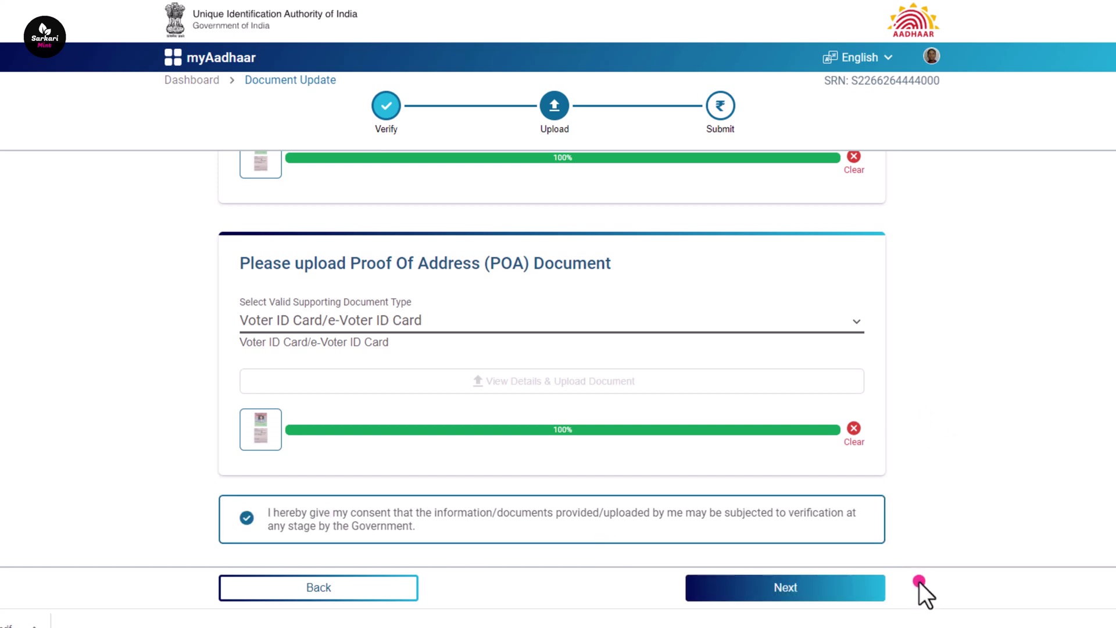
{"action": "left_click", "coordinate": [808, 587]}
{"action": "left_click", "coordinate": [630, 401]}
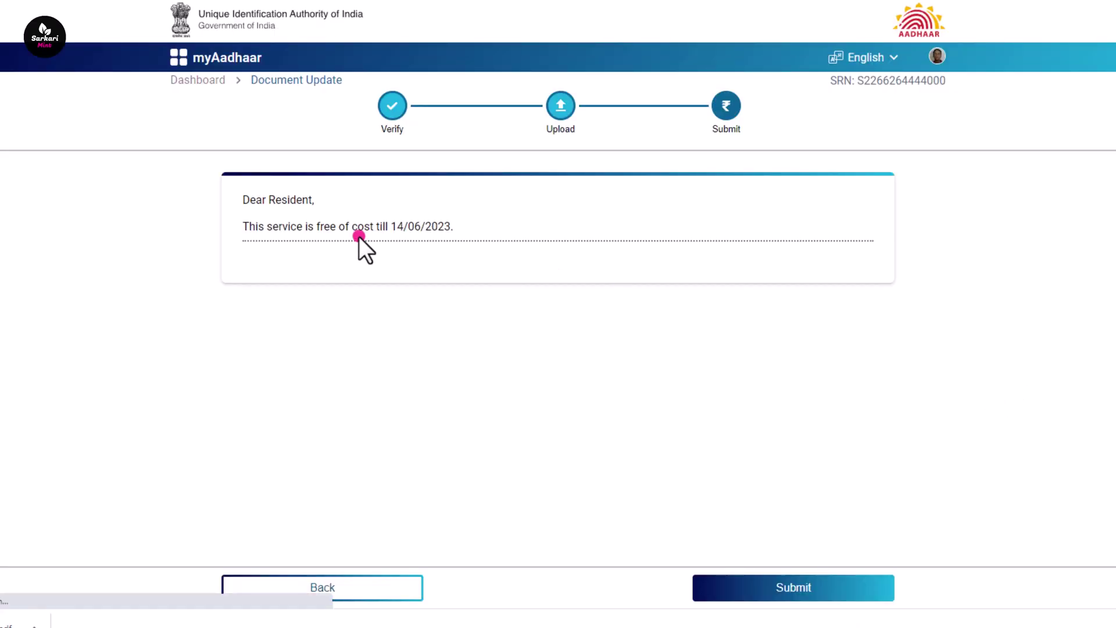
Read the notice about the service's cost, submit the document update request and check its transaction status.
{"action": "left_click_drag", "start_coordinate": [242, 226], "coordinate": [487, 228]}
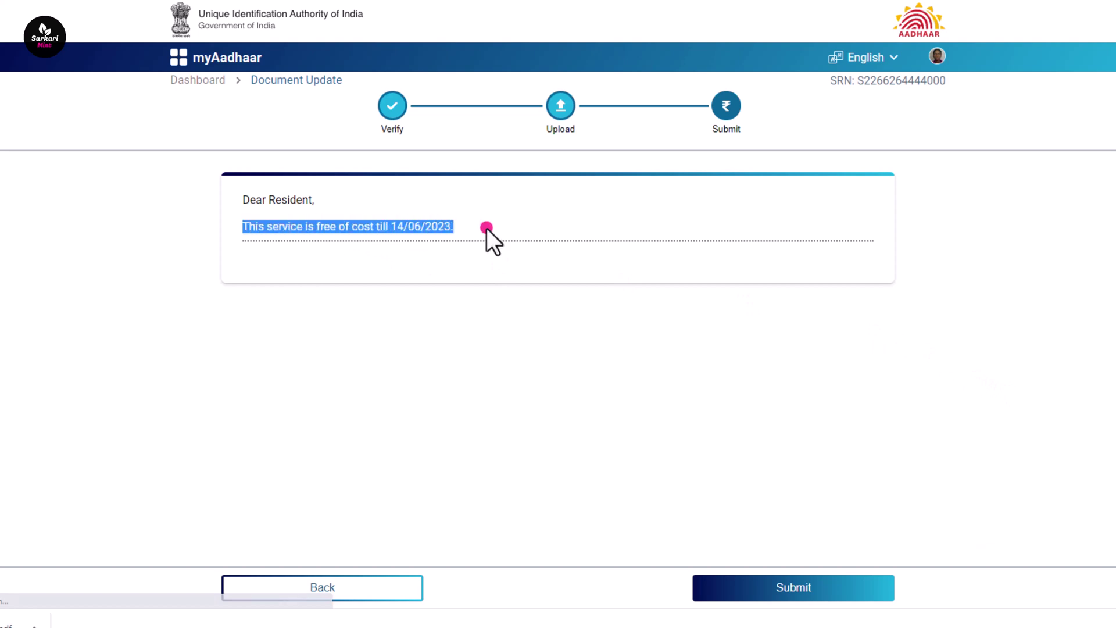
{"action": "left_click", "coordinate": [487, 228]}
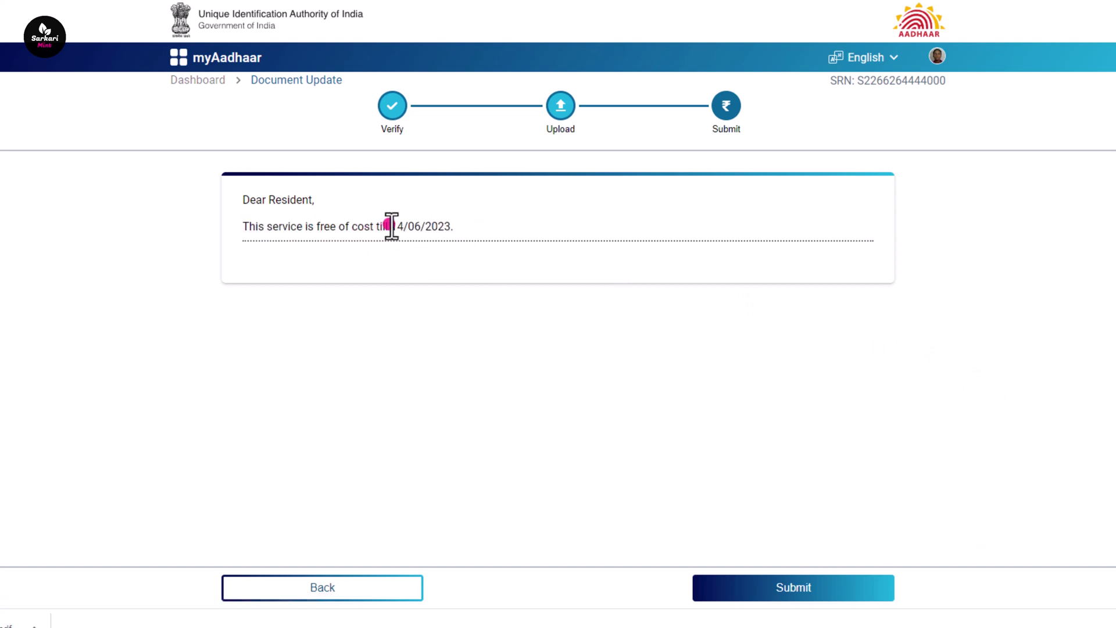
{"action": "left_click_drag", "start_coordinate": [391, 225], "coordinate": [517, 226]}
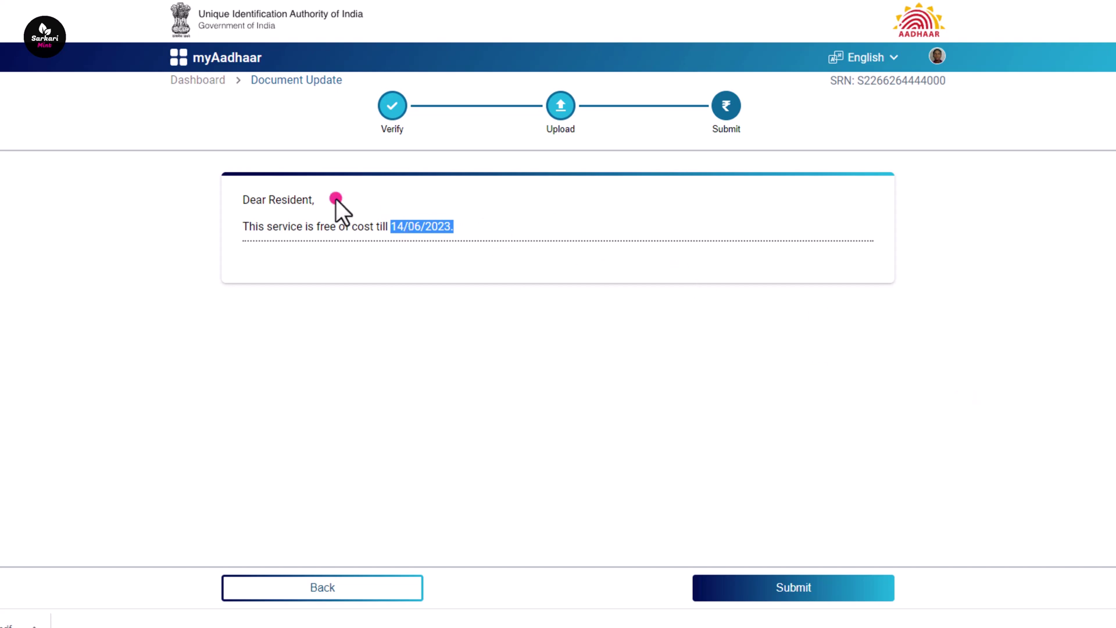
{"action": "left_click_drag", "start_coordinate": [388, 225], "coordinate": [518, 231]}
{"action": "left_click", "coordinate": [819, 587]}
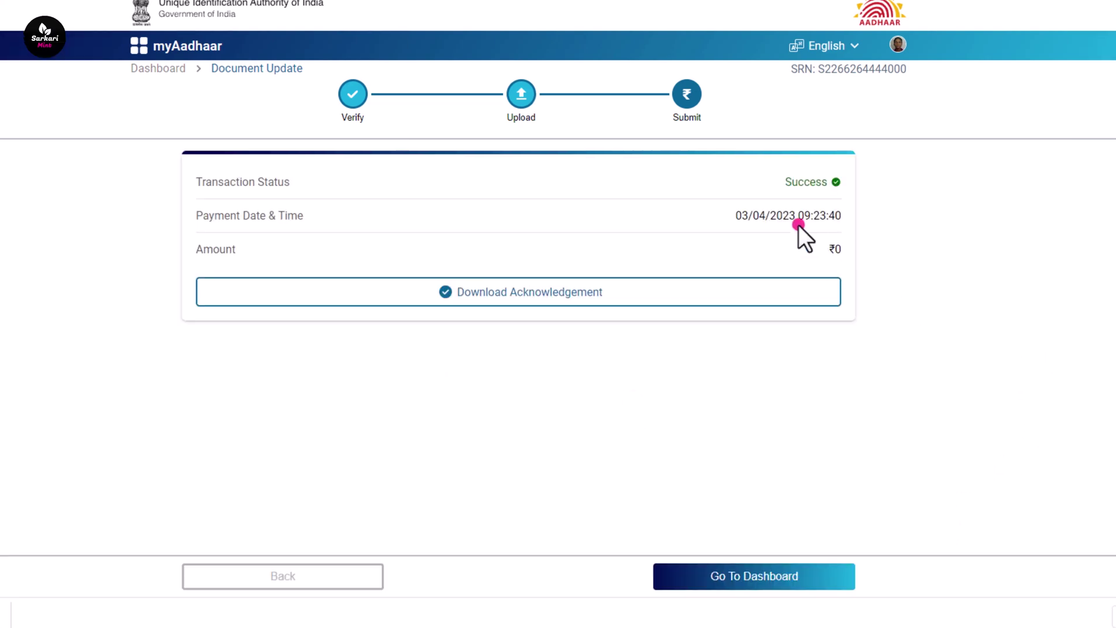
{"action": "triple_click", "coordinate": [211, 184]}
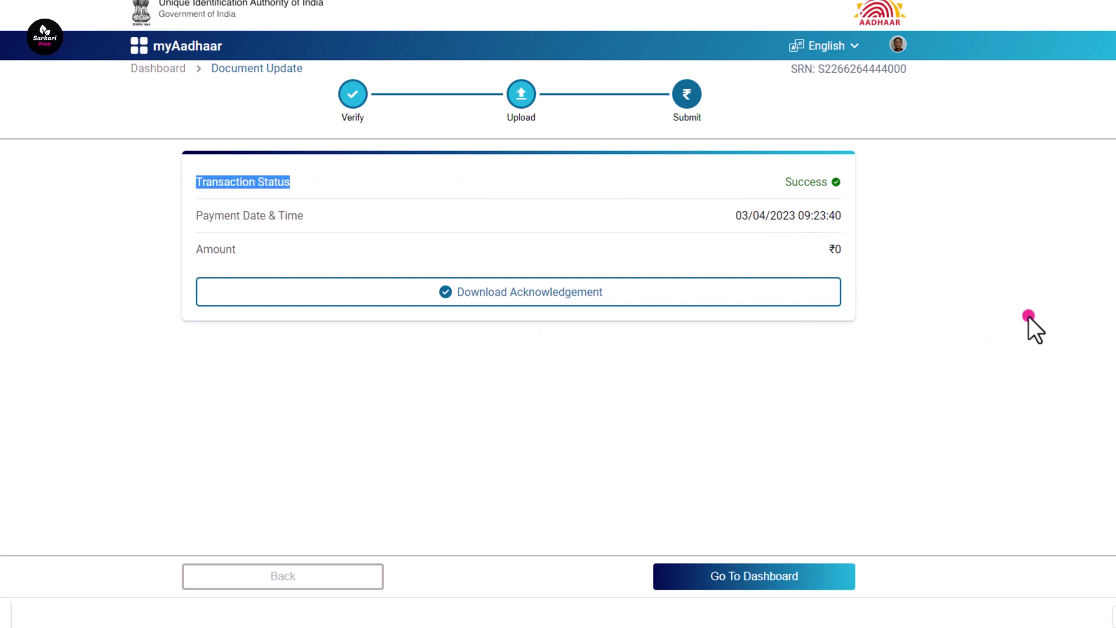
Return to the dashboard and expand the Document Update entry under Requests to check its processing stage.
{"action": "left_click", "coordinate": [814, 581]}
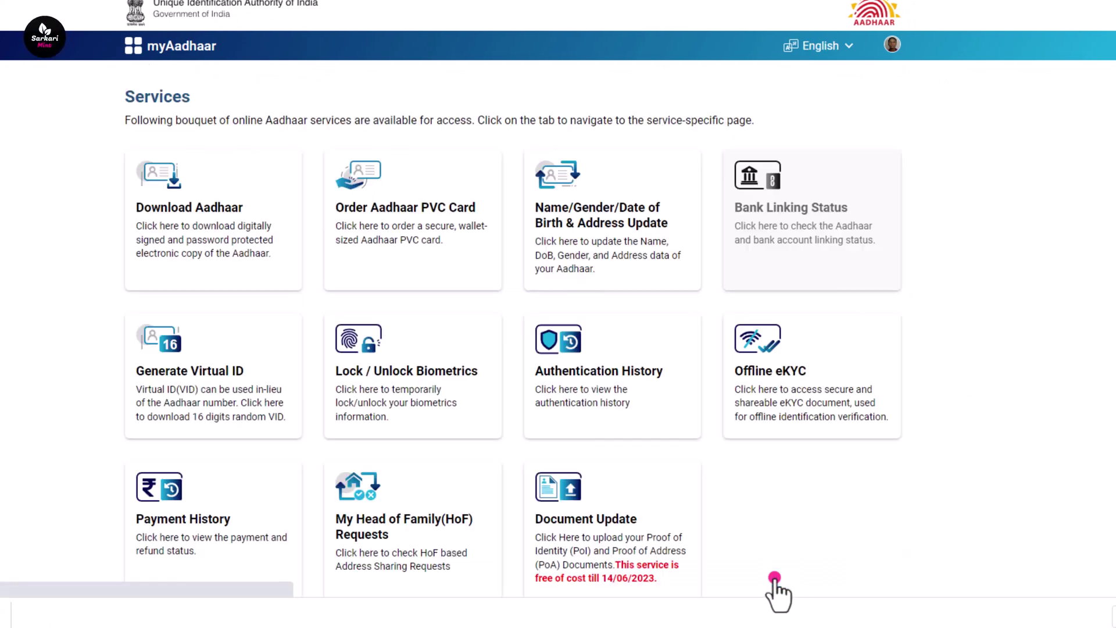
{"action": "scroll", "coordinate": [1017, 420], "scroll_direction": "down", "scroll_amount": 1}
{"action": "scroll", "coordinate": [1017, 420], "scroll_direction": "down", "scroll_amount": 2}
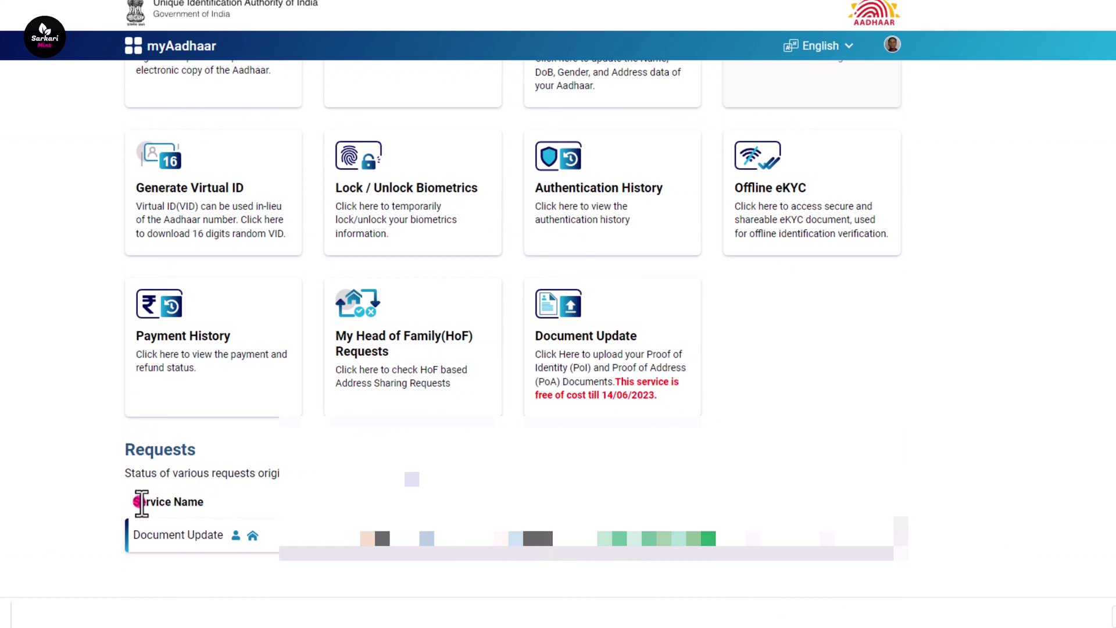
{"action": "left_click_drag", "start_coordinate": [140, 501], "coordinate": [216, 498]}
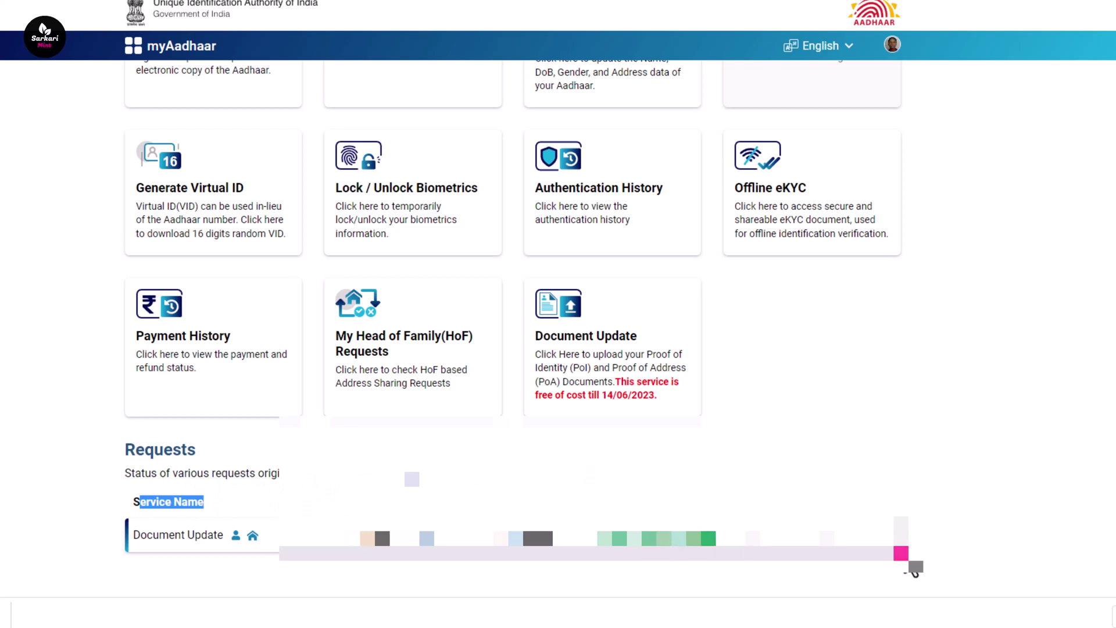
{"action": "left_click", "coordinate": [879, 534]}
{"action": "scroll", "coordinate": [1009, 477], "scroll_direction": "down", "scroll_amount": 3}
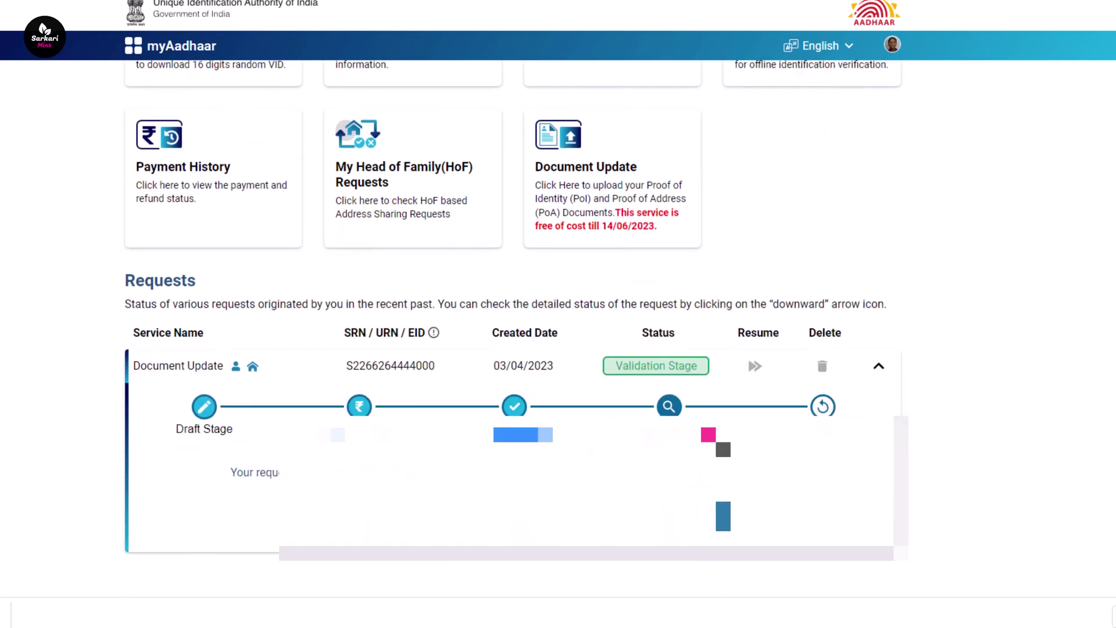
{"action": "scroll", "coordinate": [1000, 385], "scroll_direction": "up", "scroll_amount": 1}
{"action": "scroll", "coordinate": [1000, 385], "scroll_direction": "up", "scroll_amount": 1}
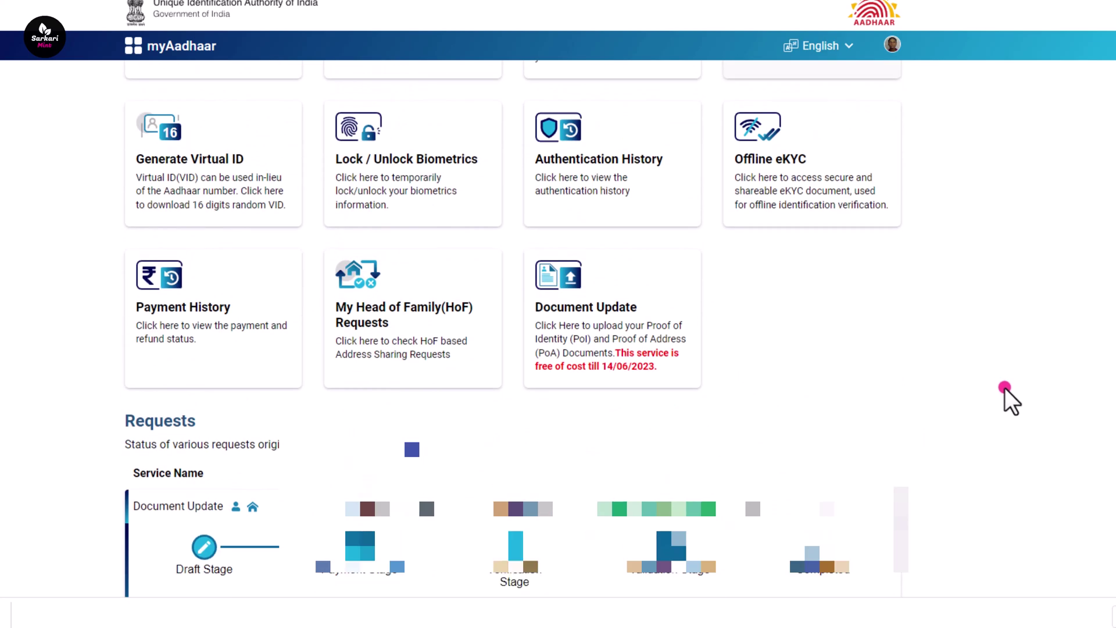
{"action": "scroll", "coordinate": [1006, 395], "scroll_direction": "up", "scroll_amount": 3}
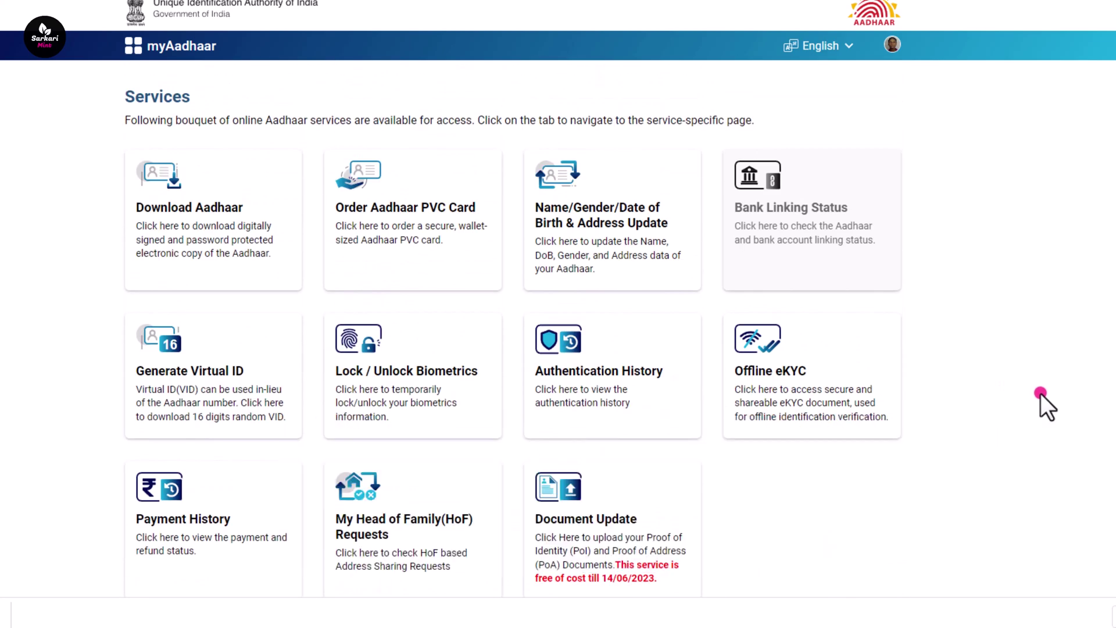